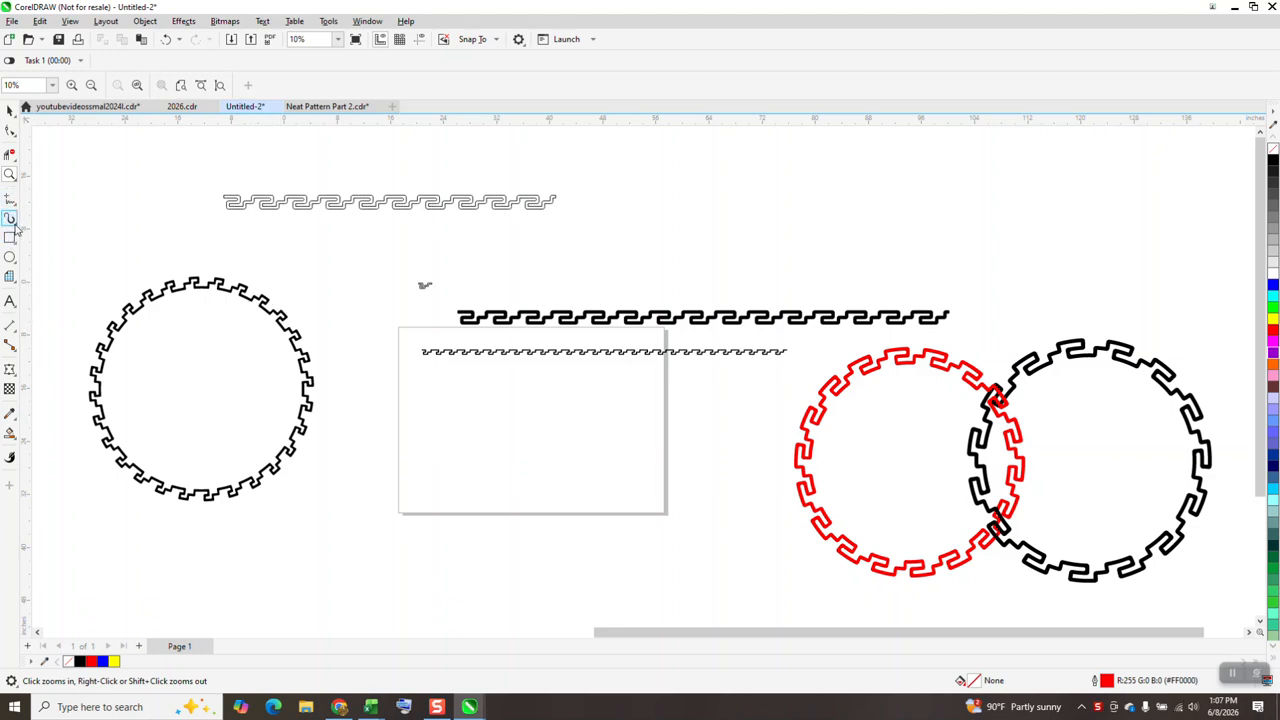
Draw a freehand S-shaped curve about 70 in wide and 45 in high, running from the page's left edge to below its lower right
{"action": "right_click", "coordinate": [364, 224]}
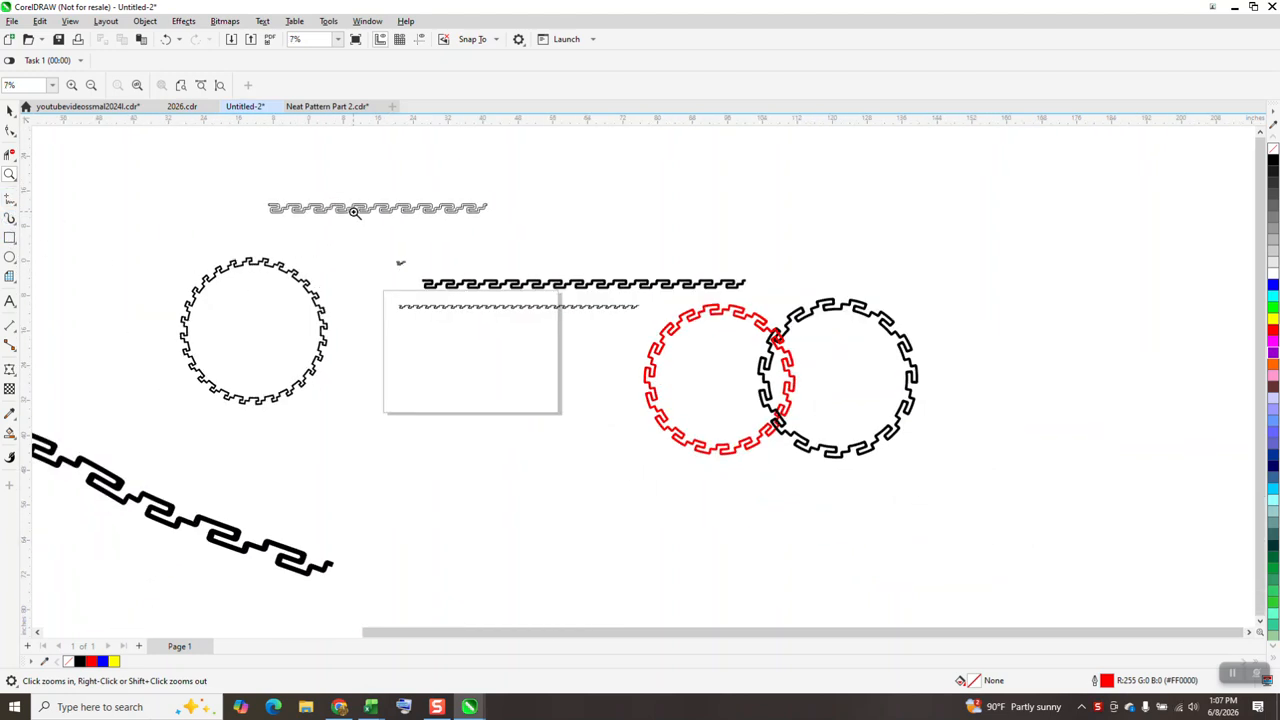
{"action": "left_click", "coordinate": [16, 206]}
{"action": "left_click", "coordinate": [56, 199]}
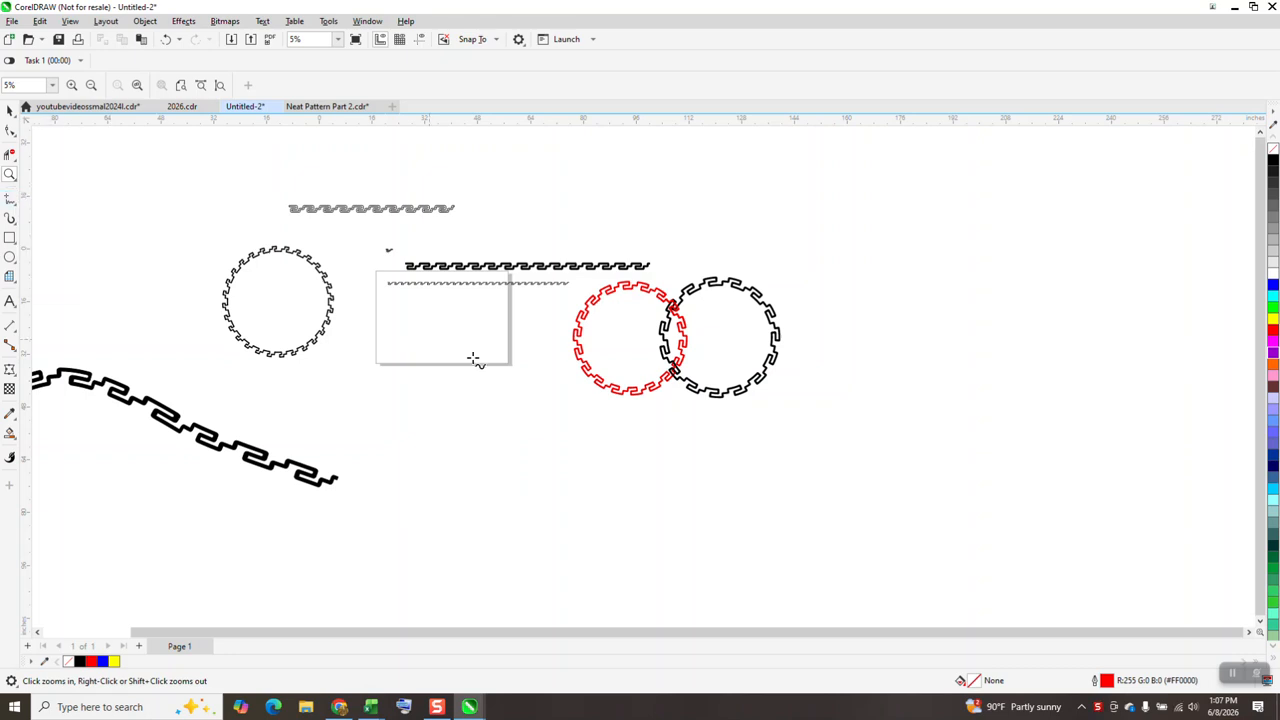
{"action": "mouse_move", "coordinate": [386, 334]}
{"action": "left_mouse_down"}
{"action": "mouse_move", "coordinate": [441, 316]}
{"action": "mouse_move", "coordinate": [465, 363]}
{"action": "mouse_move", "coordinate": [556, 447]}
{"action": "mouse_move", "coordinate": [606, 455]}
{"action": "left_mouse_up"}
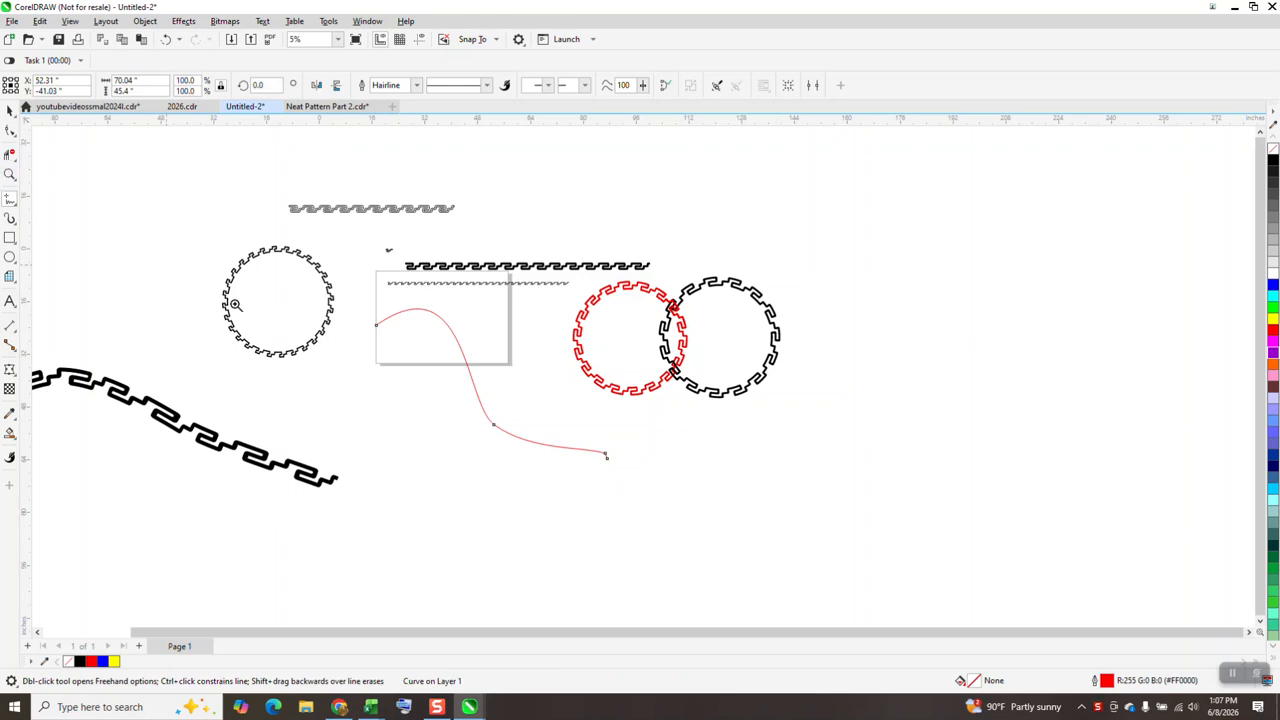
Delete the stray node at the lower-right end of the freehand curve to remove its small hook
{"action": "left_click", "coordinate": [10, 174]}
{"action": "left_click_drag", "start_coordinate": [597, 443], "coordinate": [639, 481]}
{"action": "left_click", "coordinate": [15, 136]}
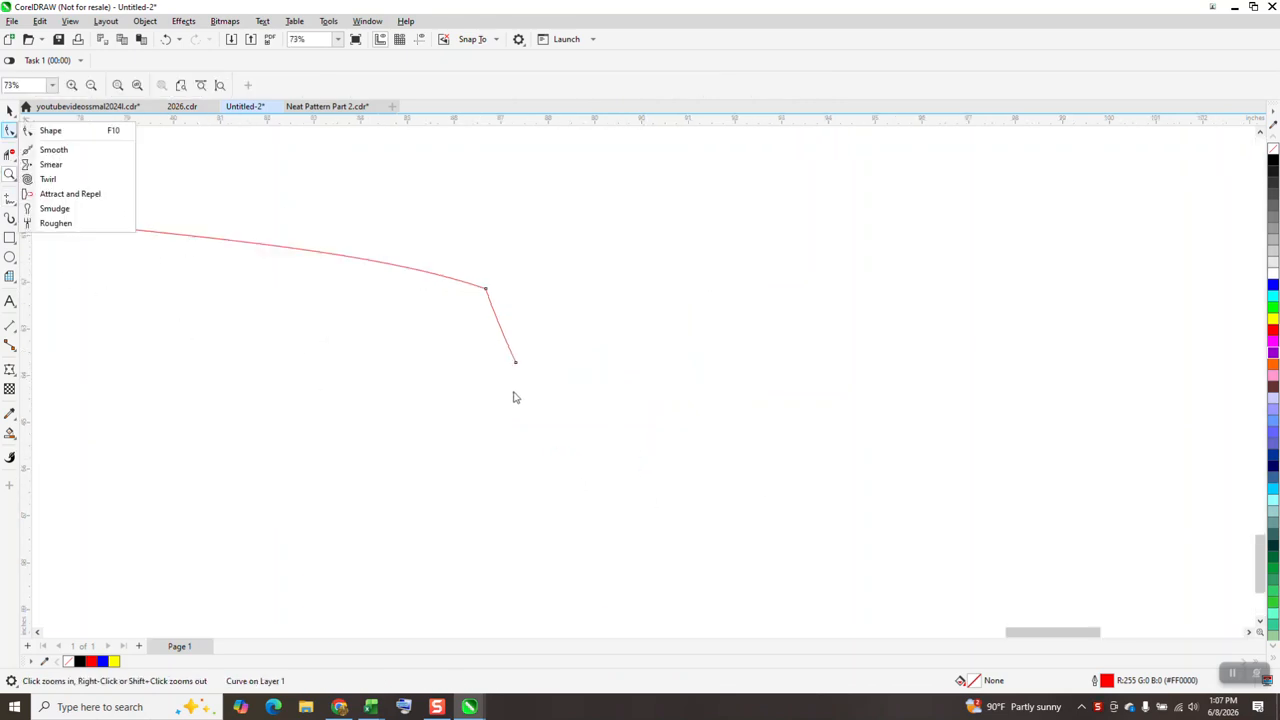
{"action": "left_click", "coordinate": [48, 130]}
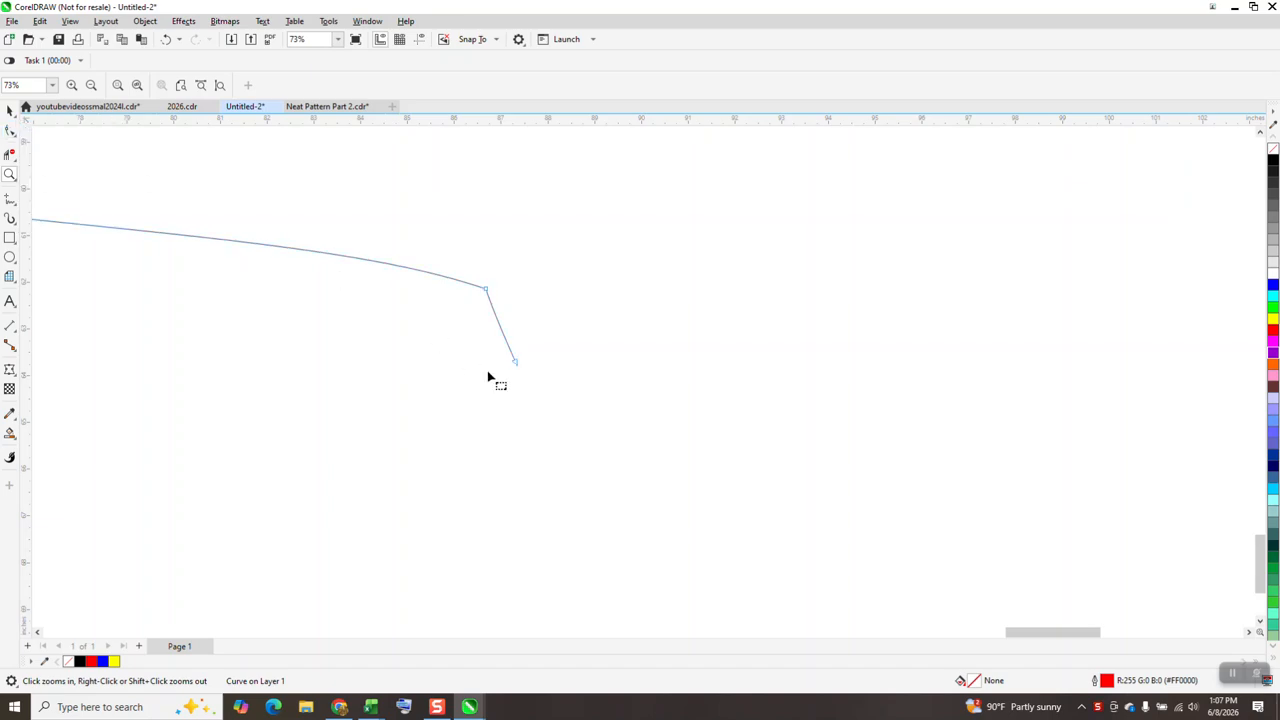
{"action": "double_click", "coordinate": [515, 363]}
{"action": "scroll", "coordinate": [703, 493], "scroll_direction": "down", "scroll_amount": 5}
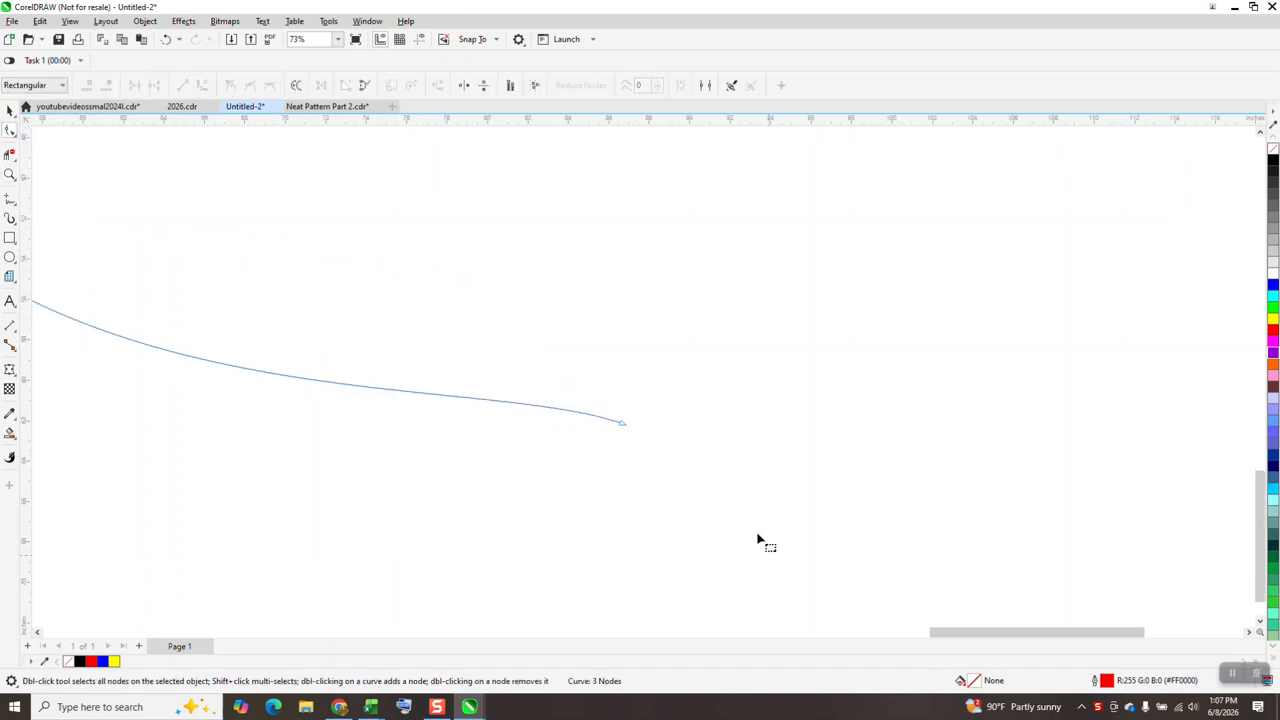
{"action": "scroll", "coordinate": [703, 493], "scroll_direction": "down", "scroll_amount": 2}
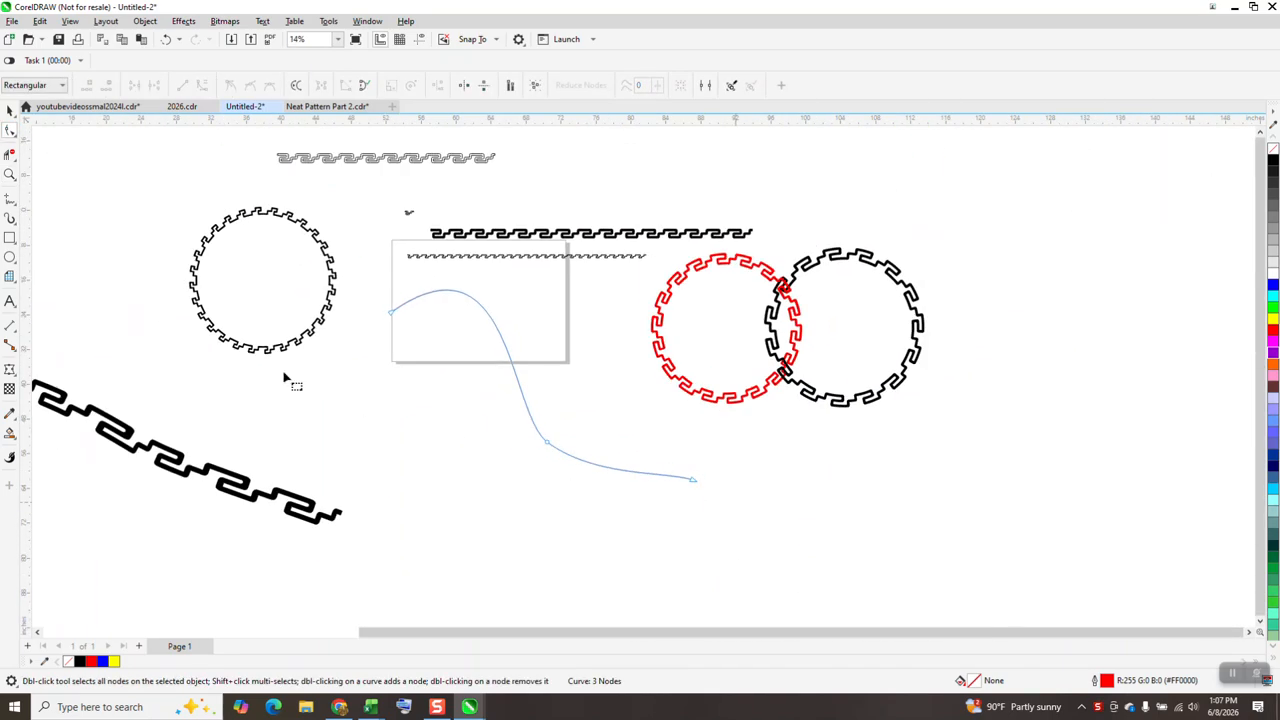
Apply the custom Greek-key Artistic Media brush stroke to the freehand curve and set its stroke width to 2 inches
{"action": "left_click", "coordinate": [10, 220]}
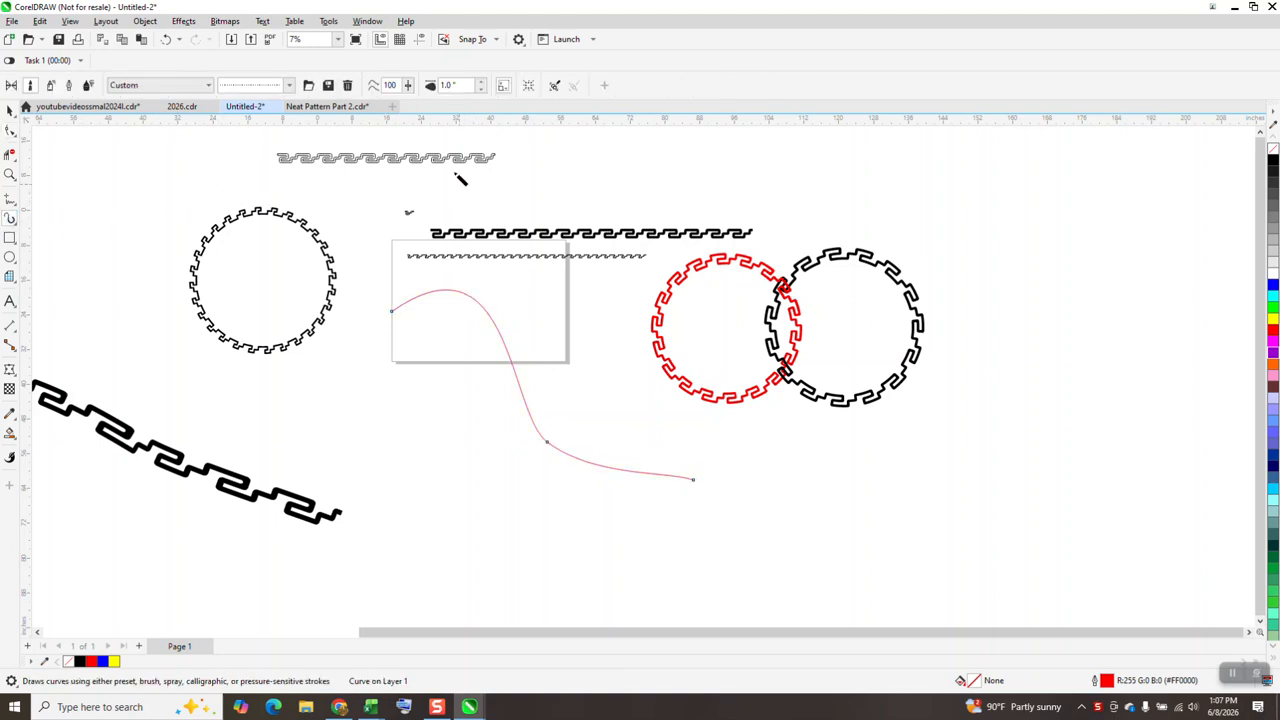
{"action": "left_click", "coordinate": [481, 90]}
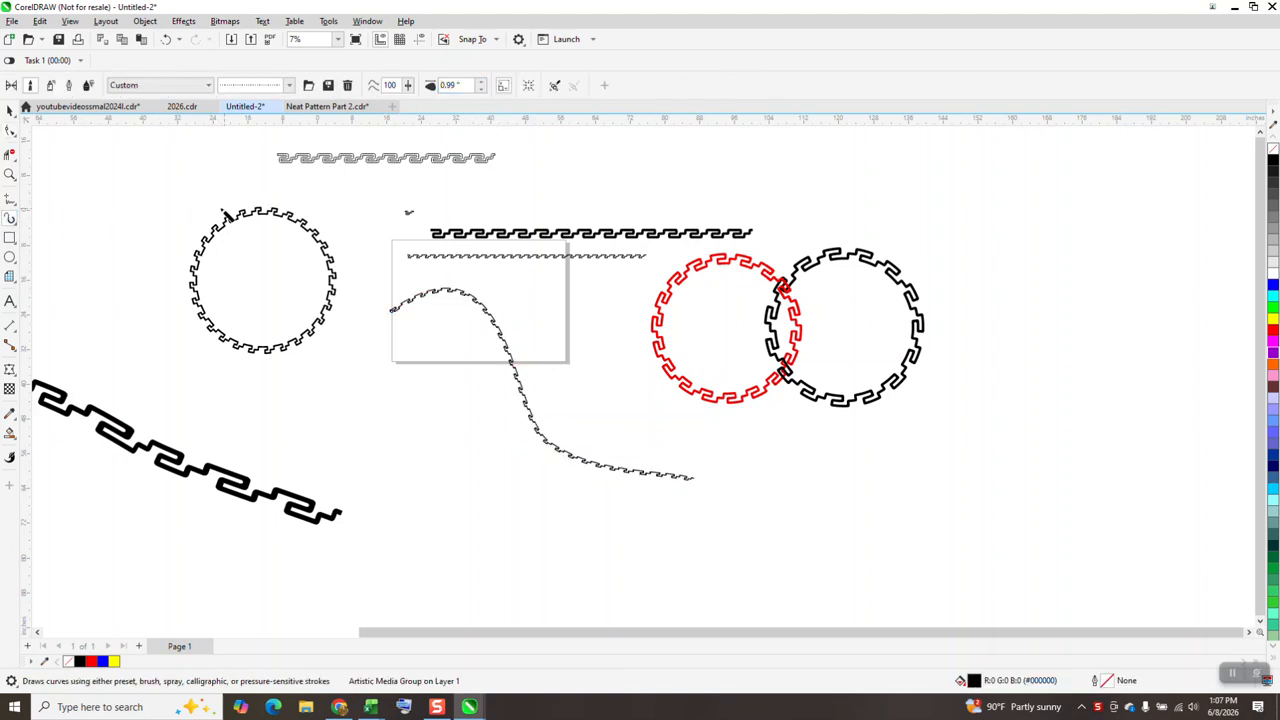
{"action": "key", "text": "z"}
{"action": "left_click_drag", "start_coordinate": [405, 256], "coordinate": [529, 365]}
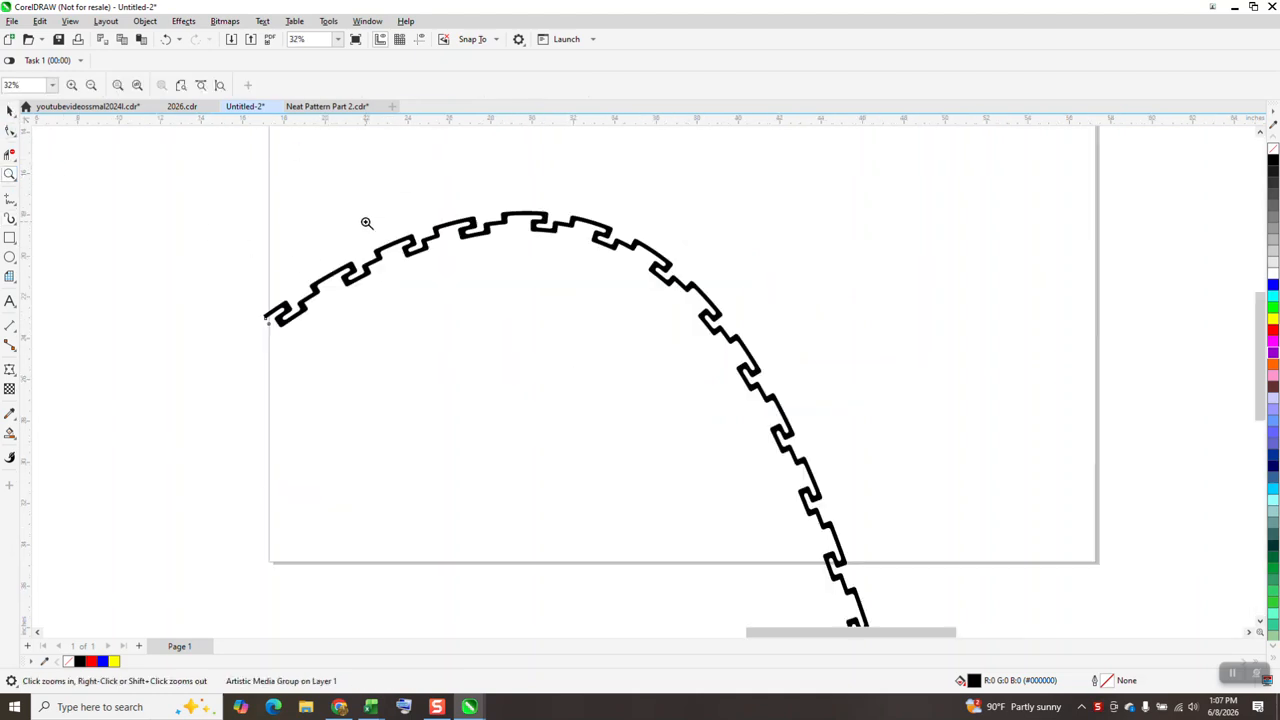
{"action": "left_click", "coordinate": [10, 109]}
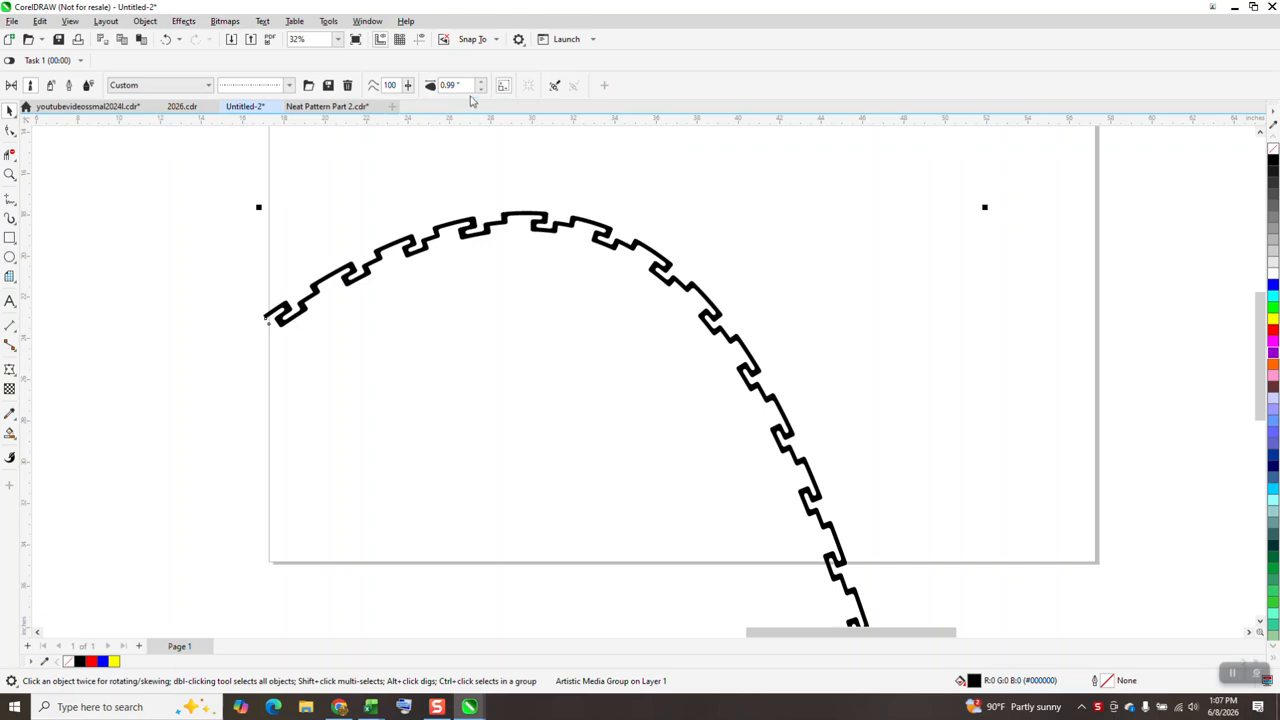
{"action": "double_click", "coordinate": [468, 85]}
{"action": "type", "text": "2"}
{"action": "key", "text": "Return"}
{"action": "scroll", "coordinate": [466, 243], "scroll_direction": "down", "scroll_amount": 5}
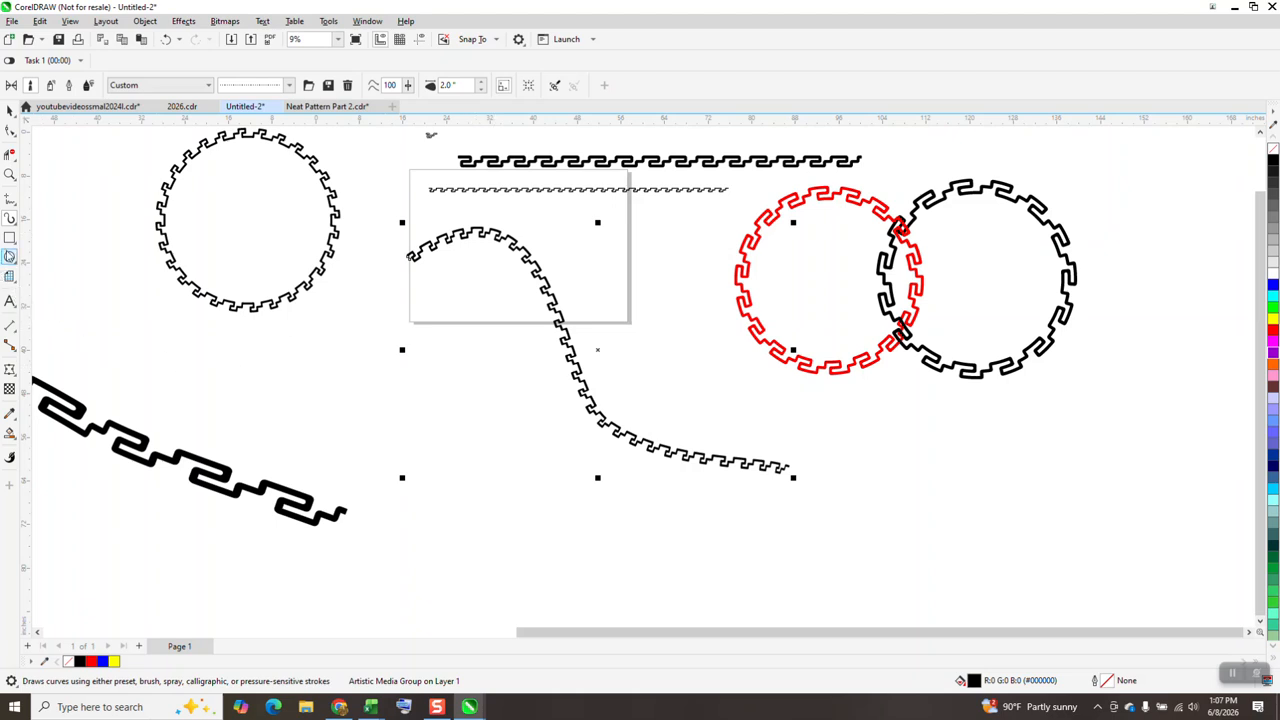
Draw an arched 3-Point Curve about 65.6 in wide and 26.8 in high below the patterned S-curve
{"action": "left_click", "coordinate": [9, 259]}
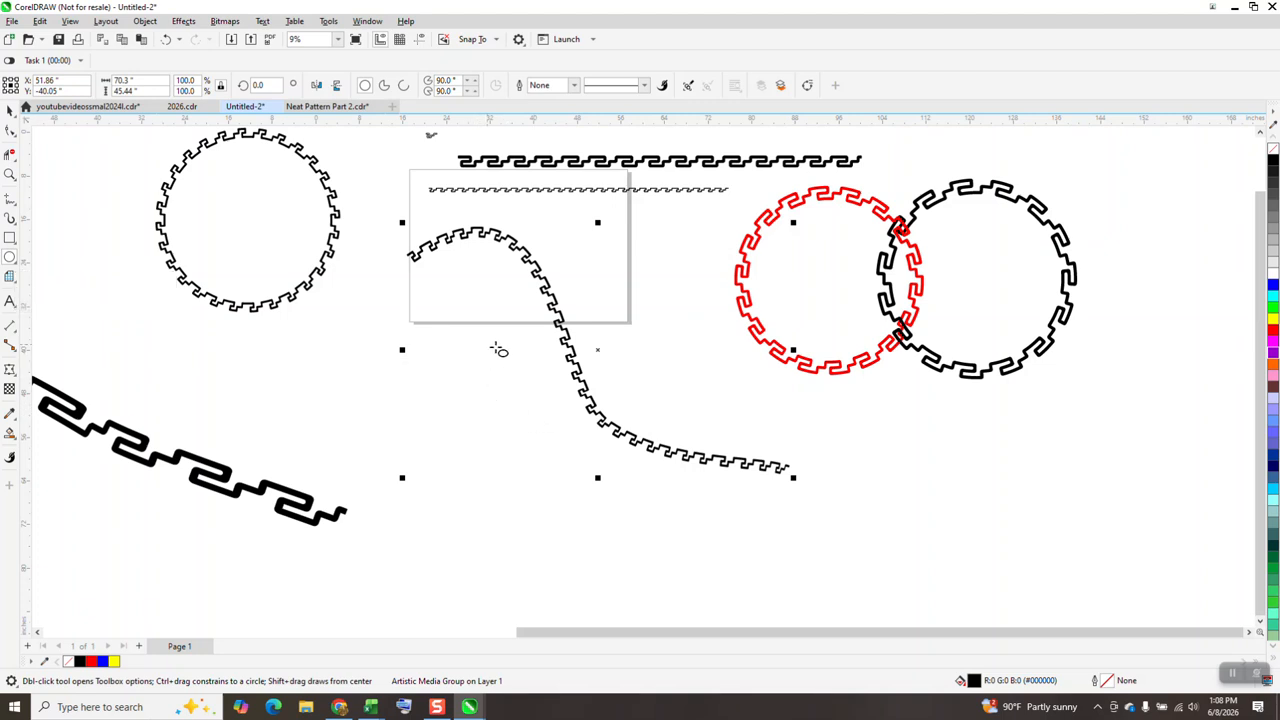
{"action": "left_click", "coordinate": [17, 207]}
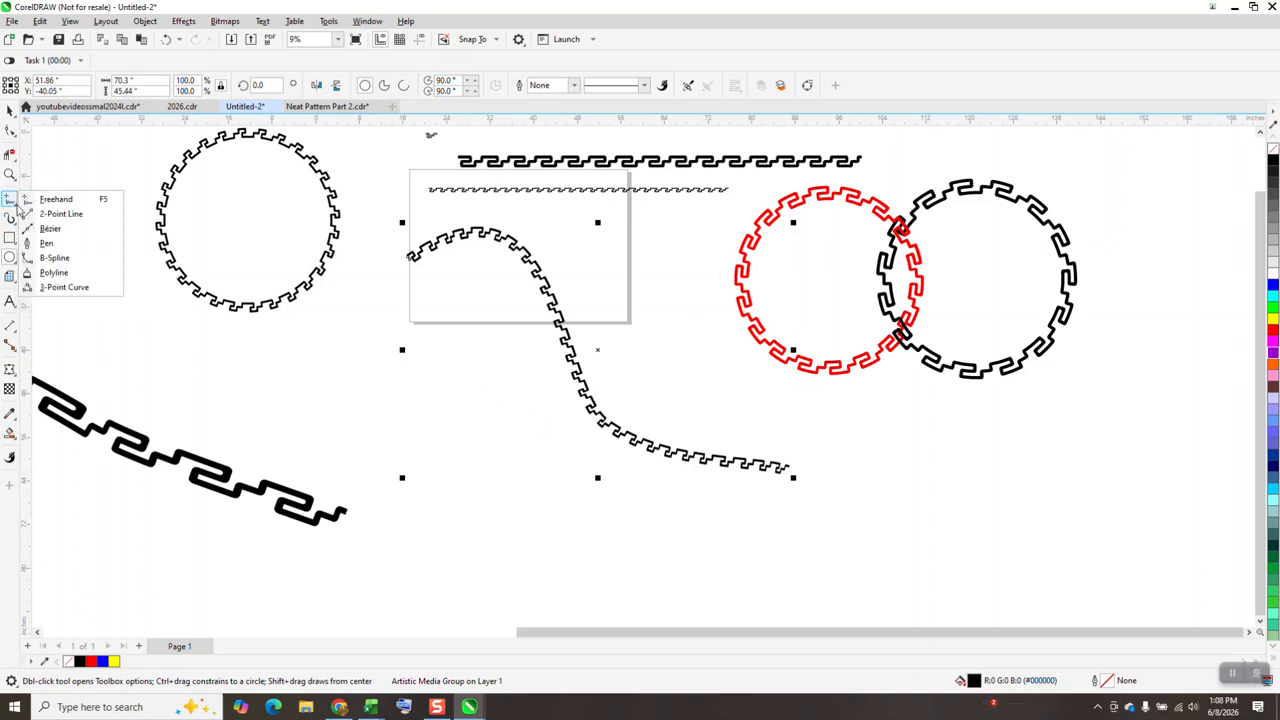
{"action": "left_click", "coordinate": [16, 222]}
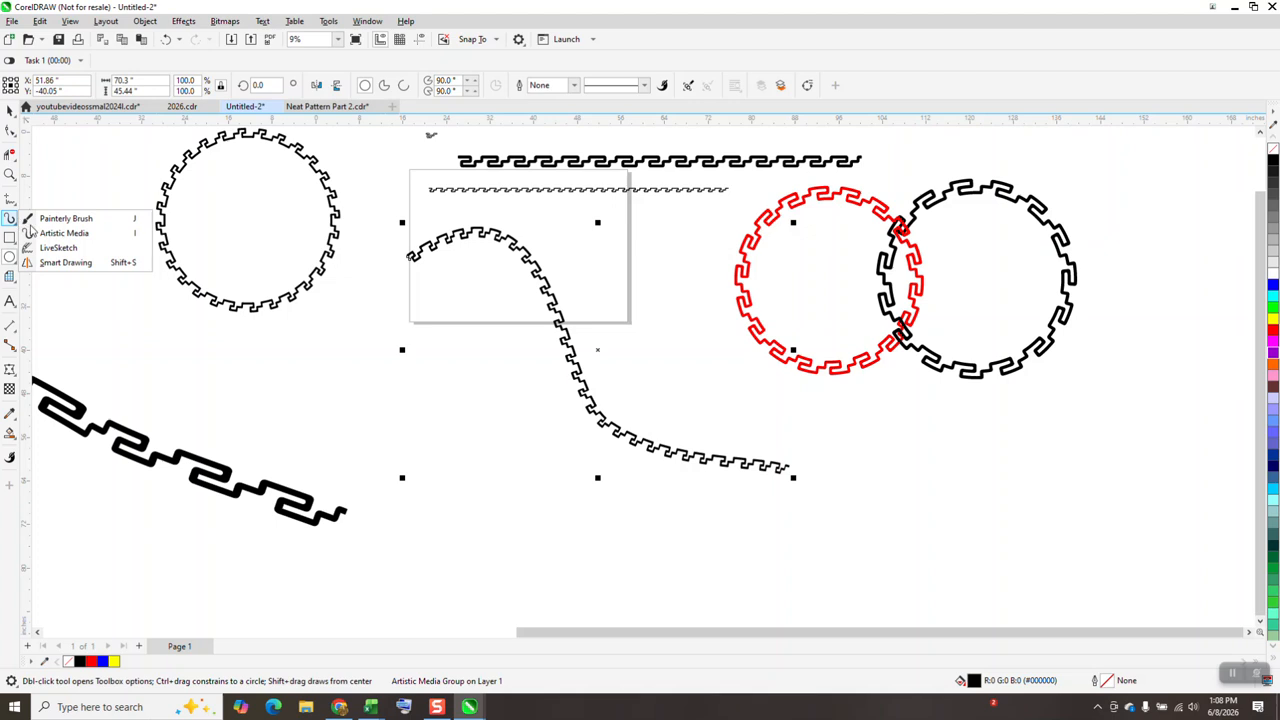
{"action": "left_click", "coordinate": [12, 200]}
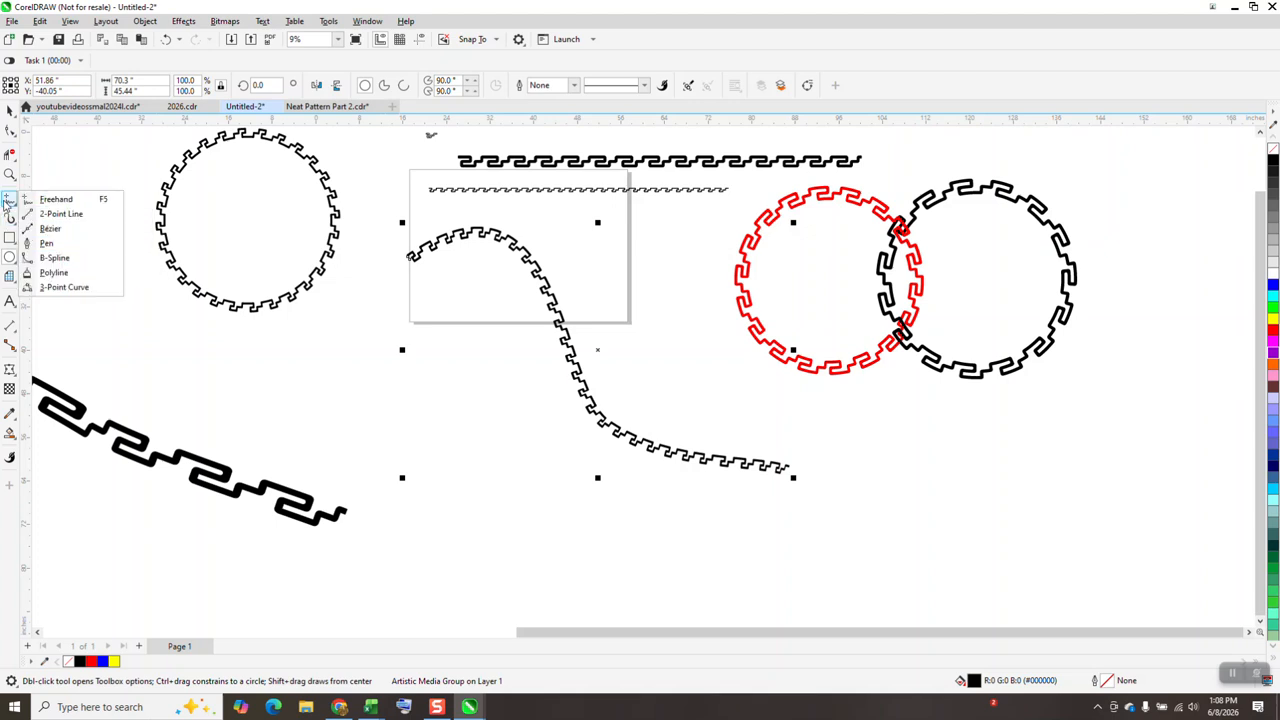
{"action": "left_click", "coordinate": [62, 287]}
{"action": "left_click_drag", "start_coordinate": [462, 513], "coordinate": [818, 606]}
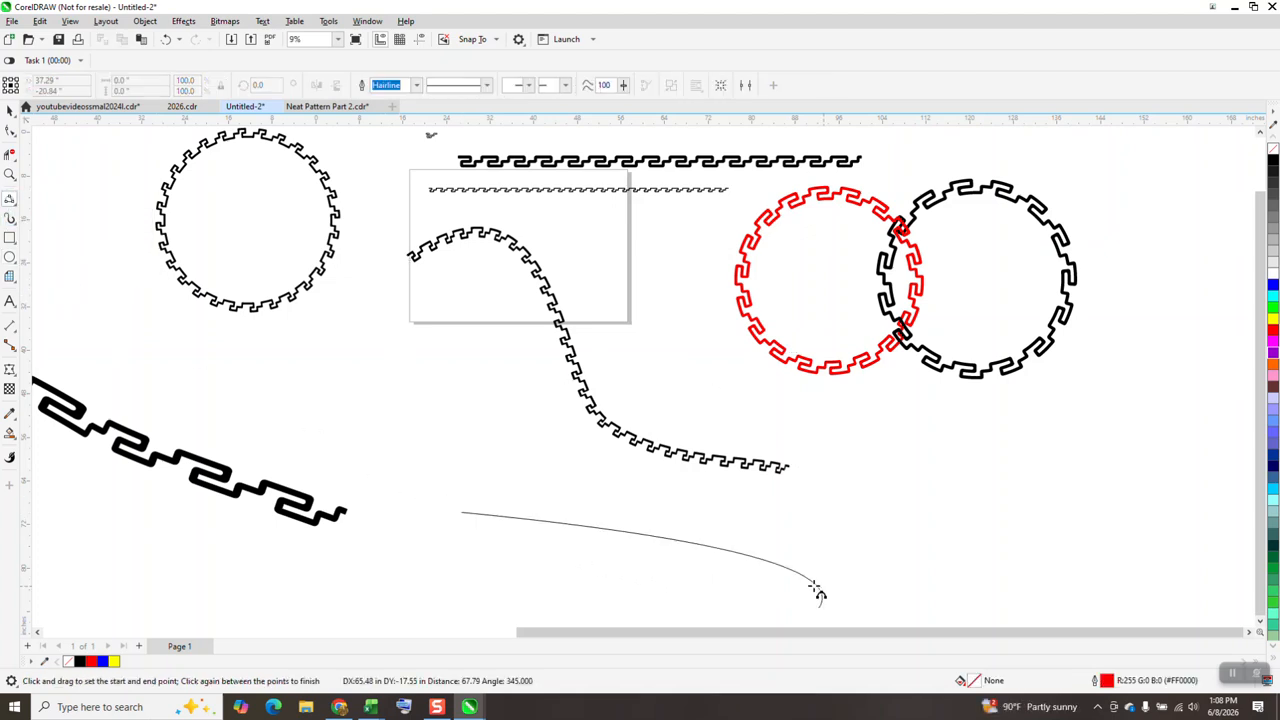
{"action": "left_click", "coordinate": [568, 461]}
Apply the custom Greek-key Artistic Media brush to the new arch with a stroke width of 1.99 inches
{"action": "left_click", "coordinate": [10, 218]}
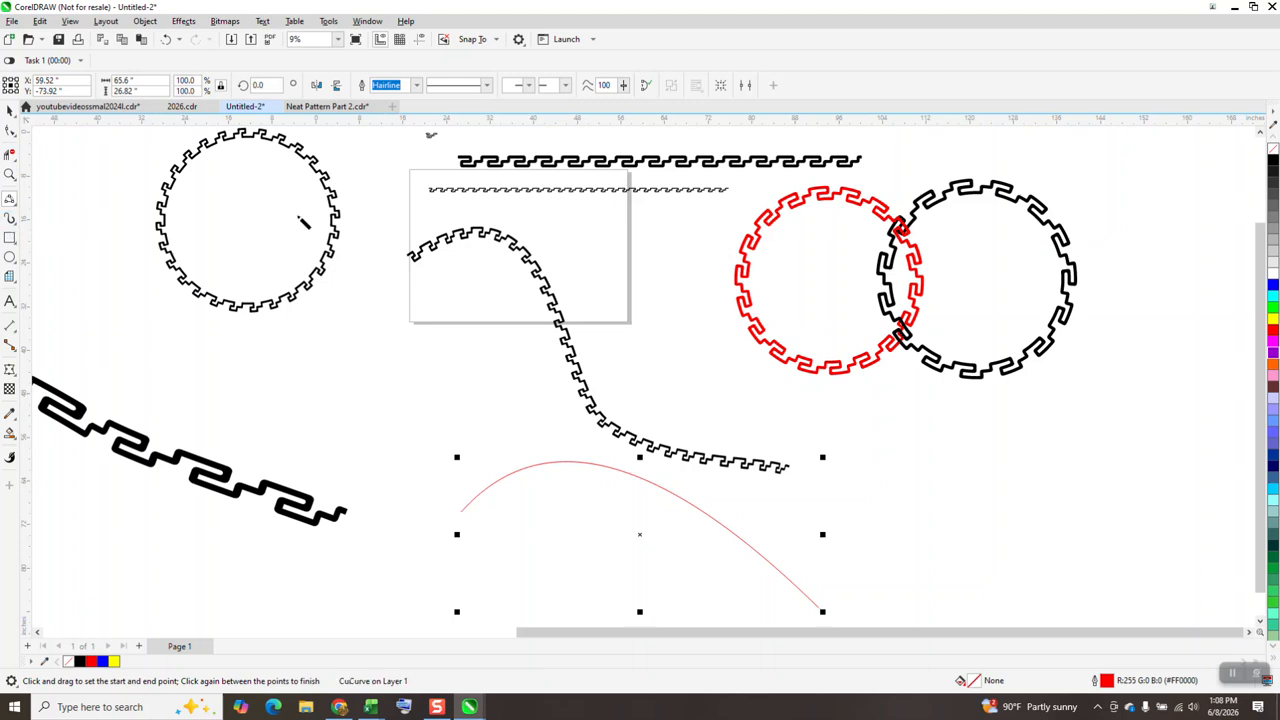
{"action": "left_click", "coordinate": [561, 464]}
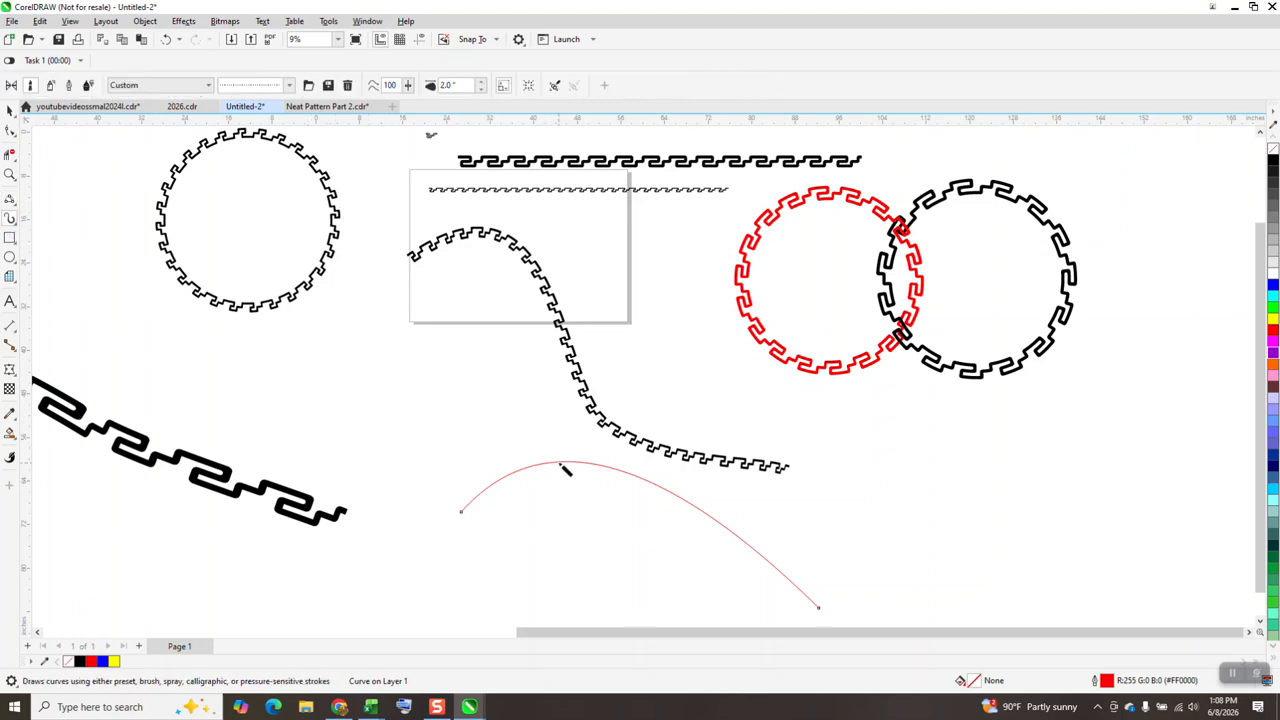
{"action": "left_click", "coordinate": [480, 90]}
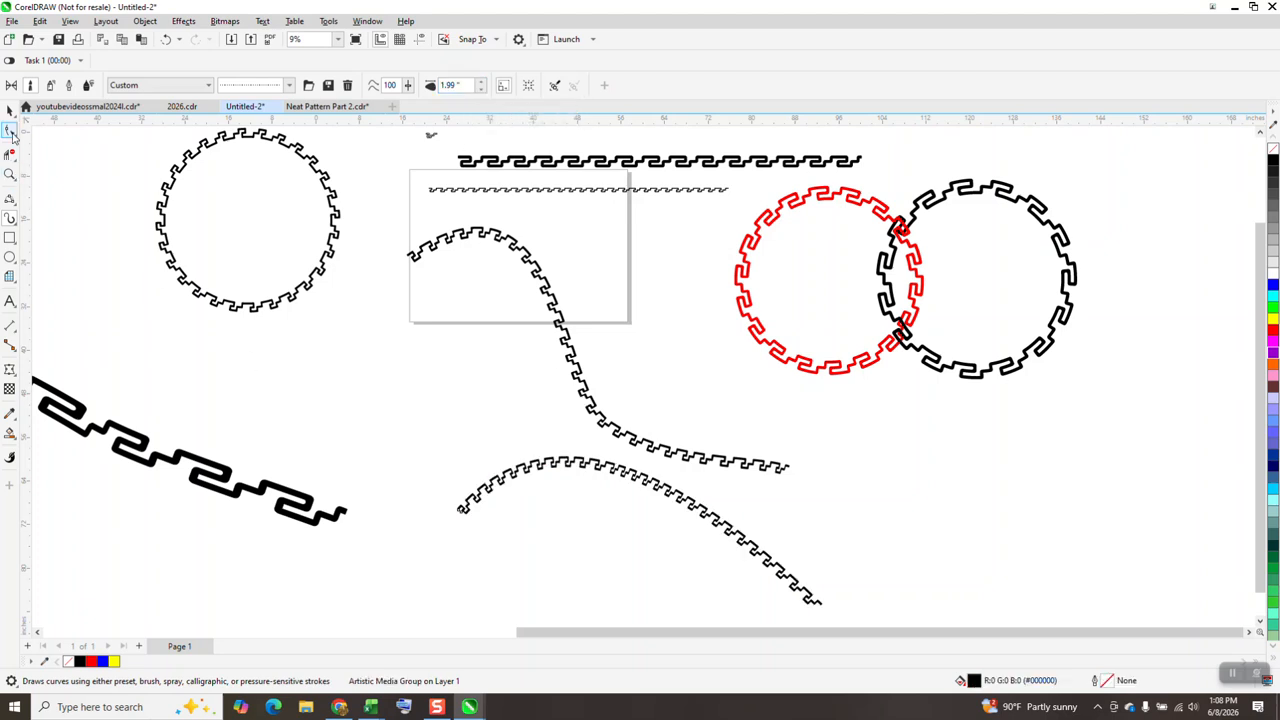
Reshape the patterned arch into a wave by repositioning the control handles of its two end nodes
{"action": "left_click", "coordinate": [9, 131]}
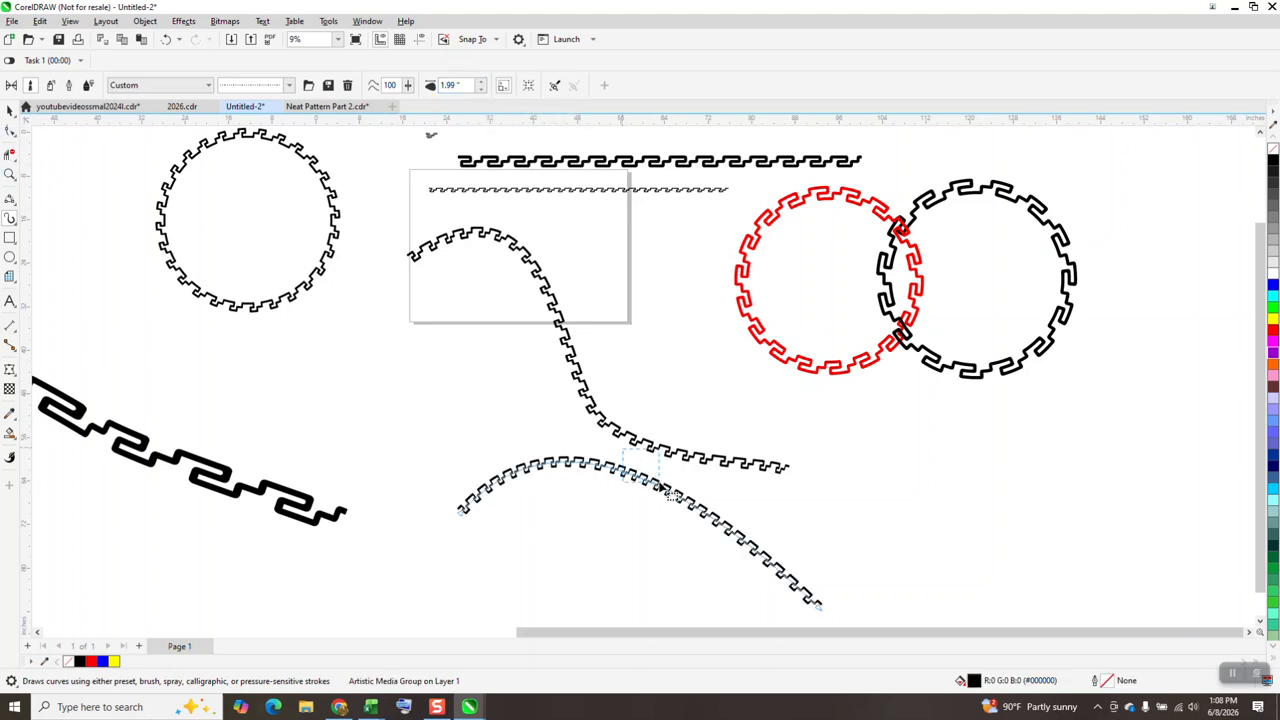
{"action": "scroll", "coordinate": [190, 255], "scroll_direction": "down", "scroll_amount": 2}
{"action": "left_click", "coordinate": [10, 174]}
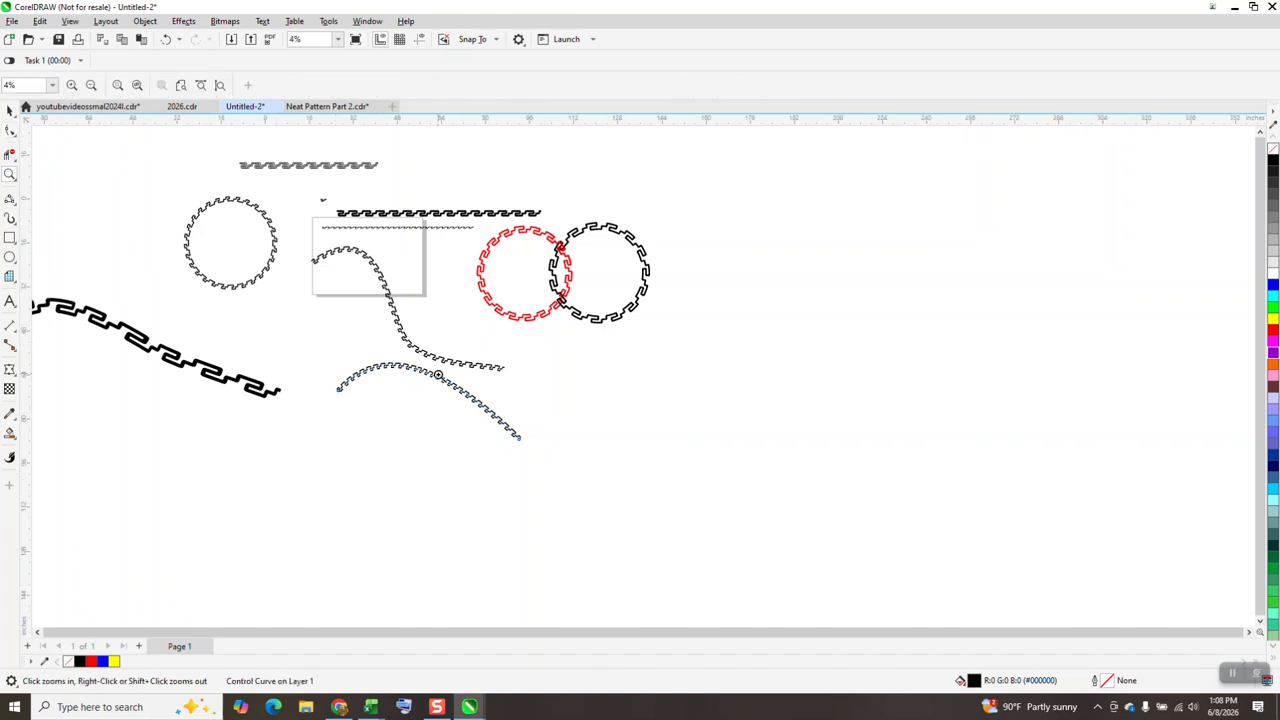
{"action": "left_click_drag", "start_coordinate": [430, 371], "coordinate": [620, 490]}
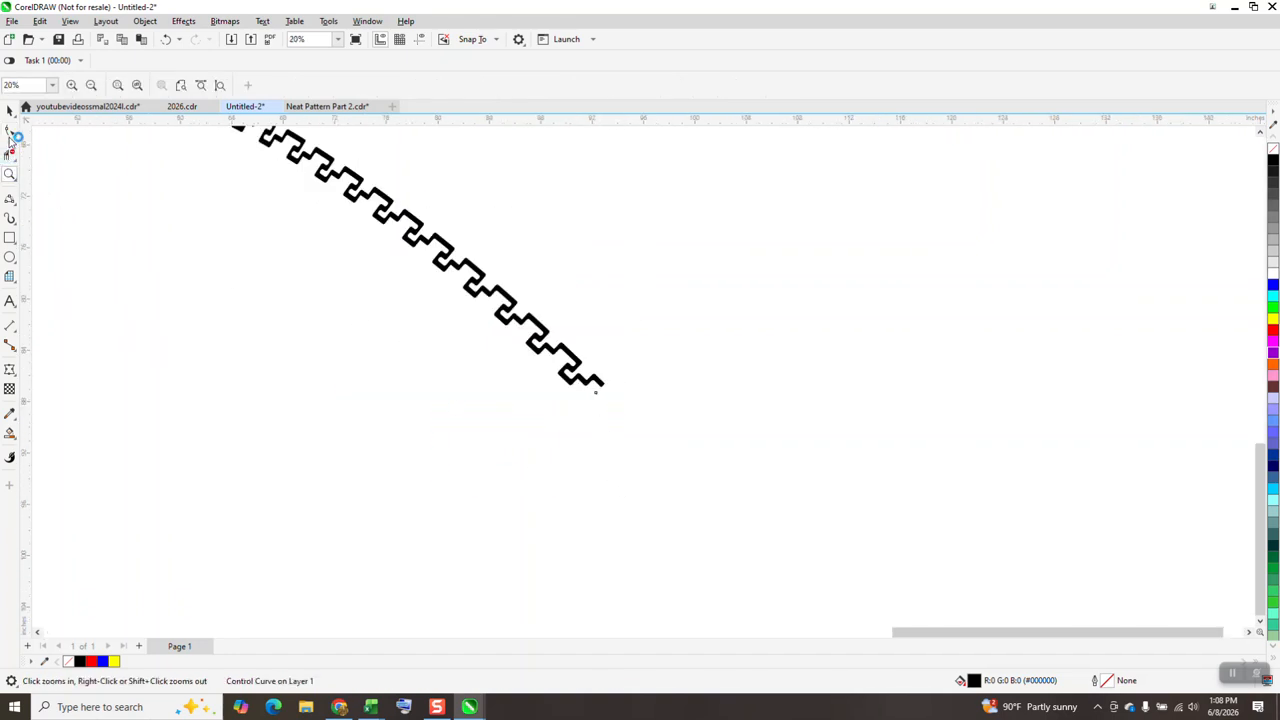
{"action": "key", "text": "F10"}
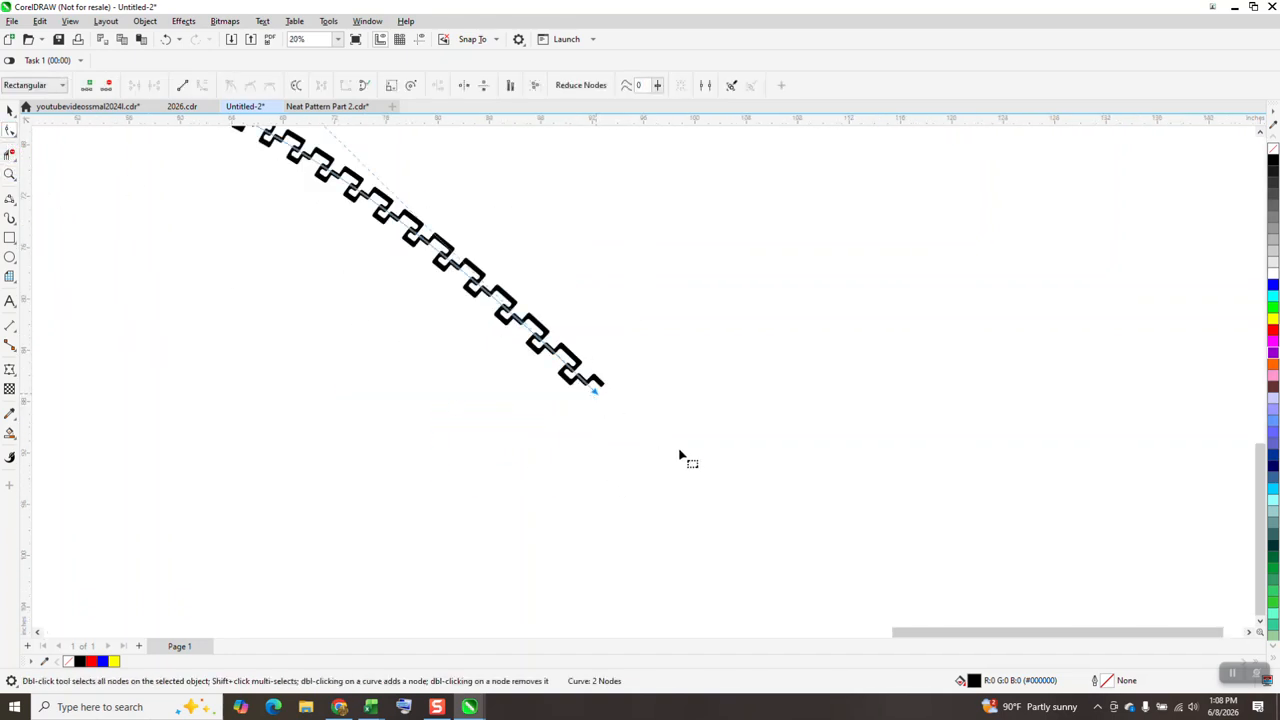
{"action": "scroll", "coordinate": [665, 447], "scroll_direction": "down", "scroll_amount": 2}
{"action": "left_click_drag", "start_coordinate": [632, 425], "coordinate": [558, 422]}
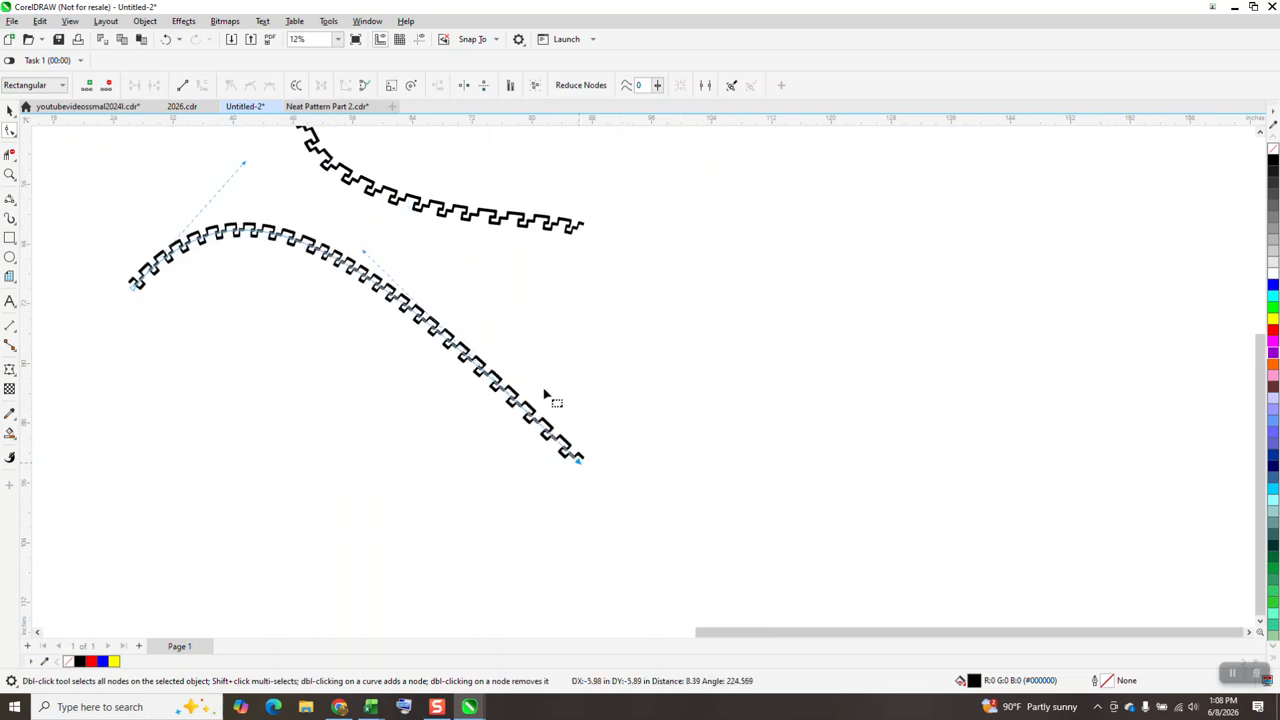
{"action": "left_click_drag", "start_coordinate": [368, 258], "coordinate": [660, 276]}
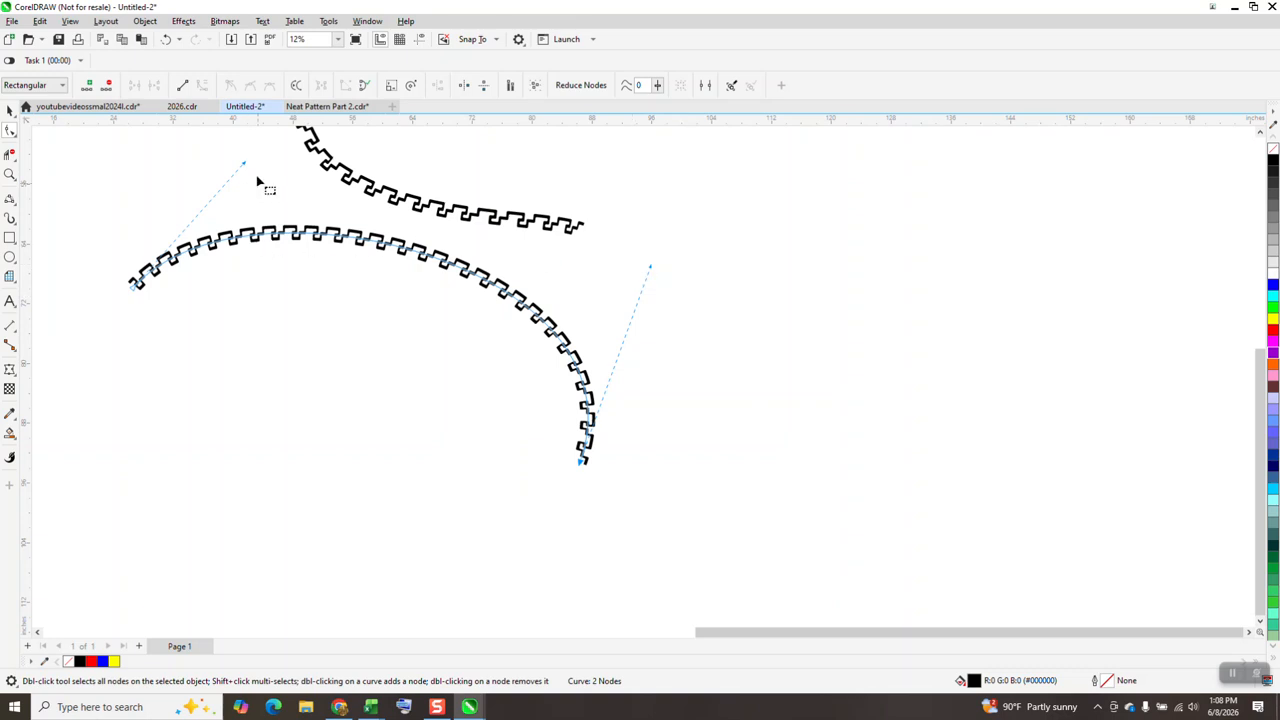
{"action": "left_click_drag", "start_coordinate": [243, 162], "coordinate": [156, 162]}
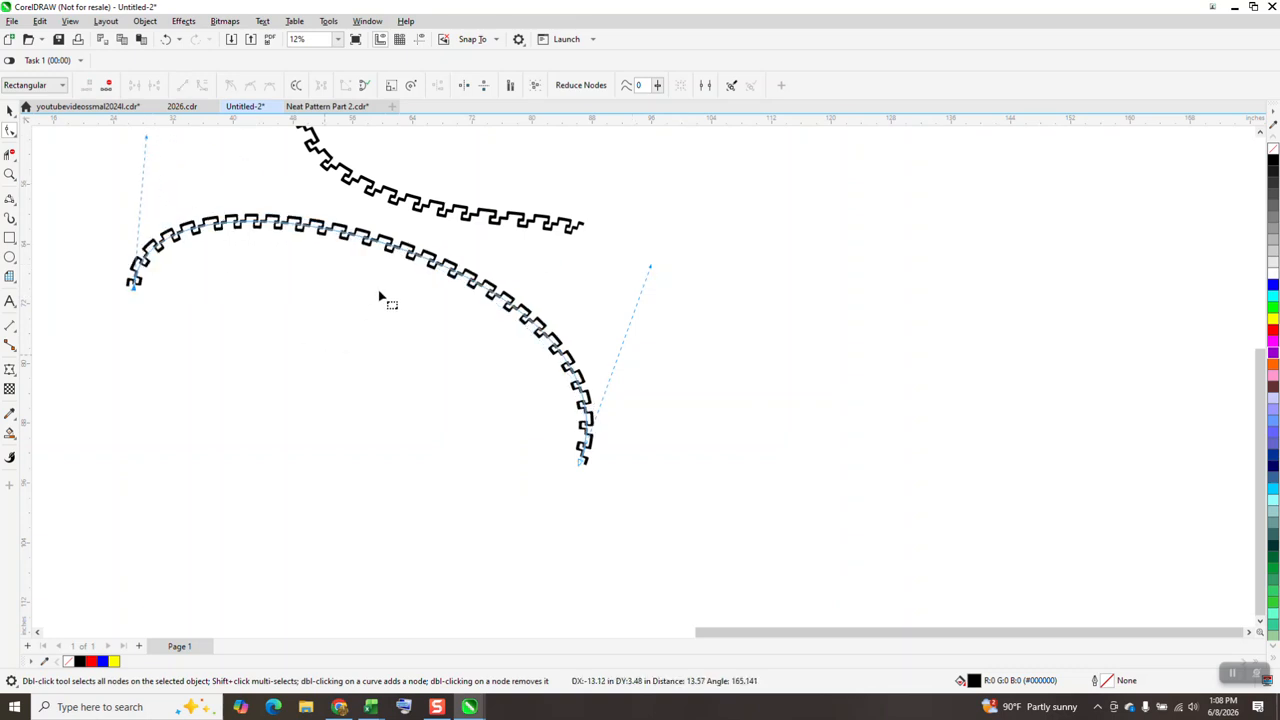
{"action": "left_click_drag", "start_coordinate": [651, 268], "coordinate": [400, 586]}
Move both patterned curves off the page to the empty area below and to the right of the interlocked circles
{"action": "scroll", "coordinate": [849, 500], "scroll_direction": "down", "scroll_amount": 3}
{"action": "key", "text": "z"}
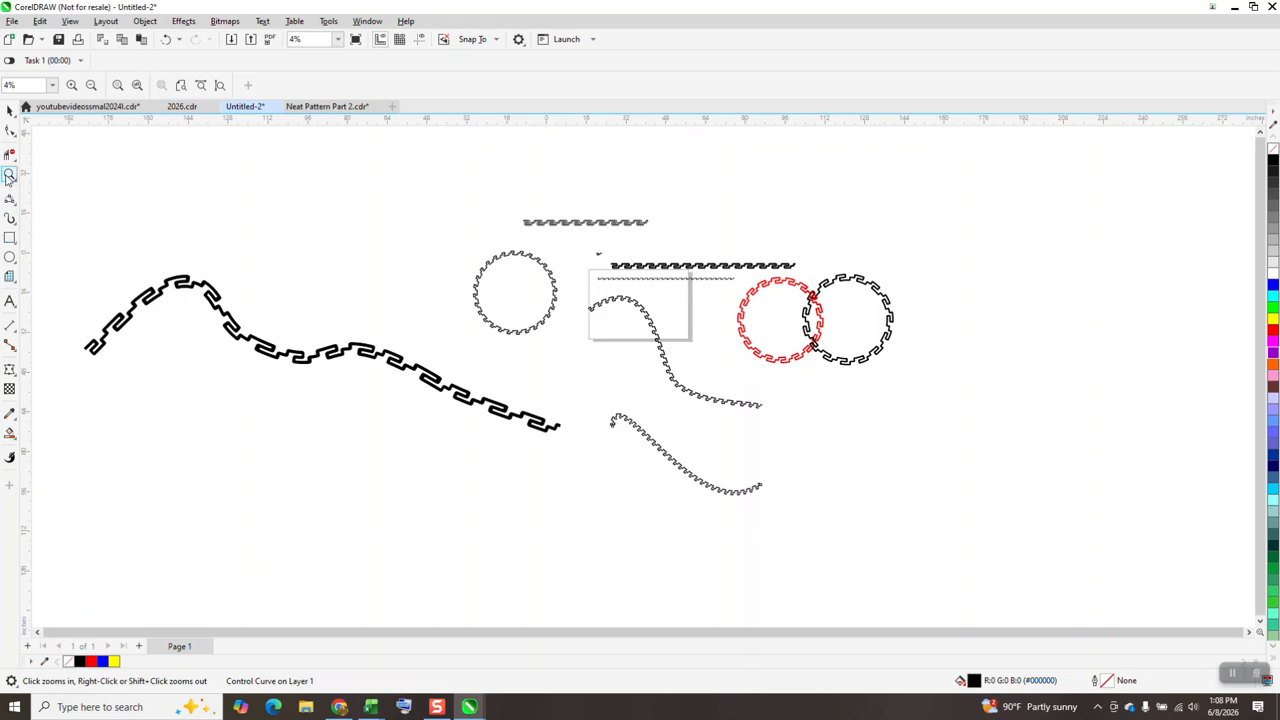
{"action": "left_click", "coordinate": [889, 507]}
{"action": "left_click", "coordinate": [10, 109]}
{"action": "left_click_drag", "start_coordinate": [427, 200], "coordinate": [885, 407]}
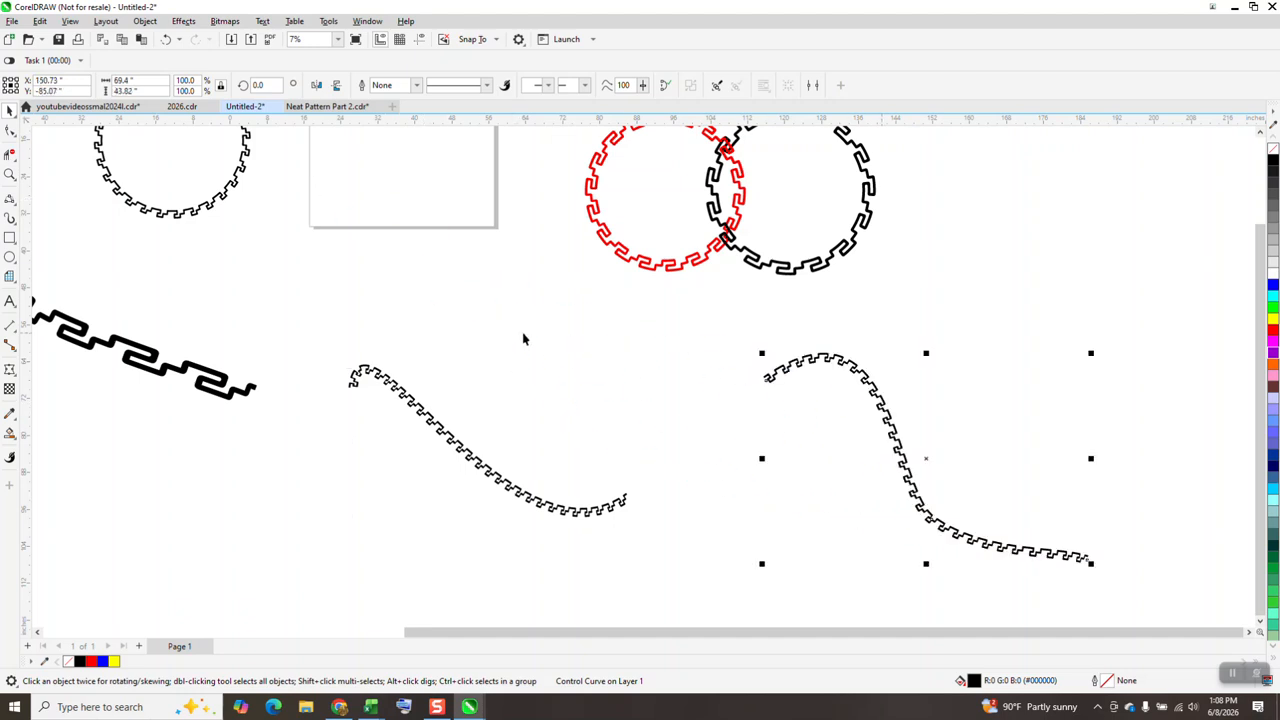
{"action": "left_click", "coordinate": [509, 494]}
{"action": "left_click_drag", "start_coordinate": [509, 494], "coordinate": [1009, 450]}
{"action": "scroll", "coordinate": [757, 437], "scroll_direction": "down", "scroll_amount": 1}
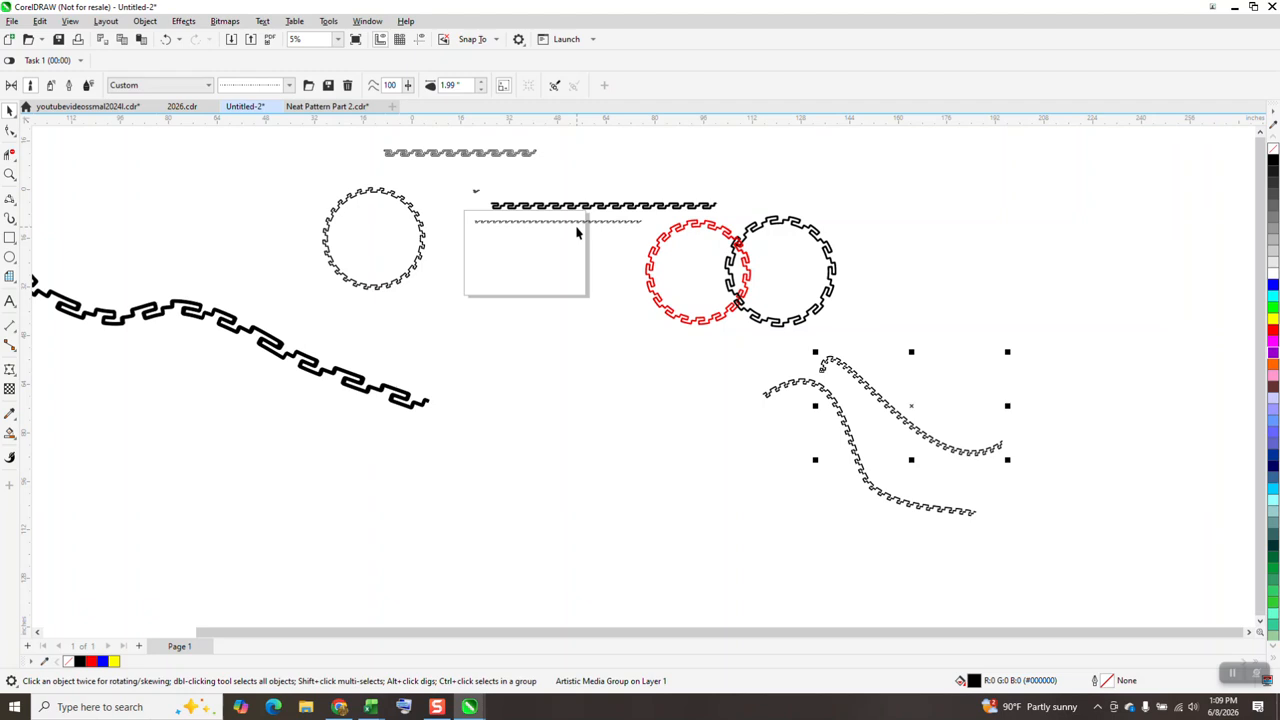
Move the thin patterned line off the page to above the interlocked circles, and place a copy of the small key motif on the page
{"action": "left_click_drag", "start_coordinate": [577, 226], "coordinate": [729, 174]}
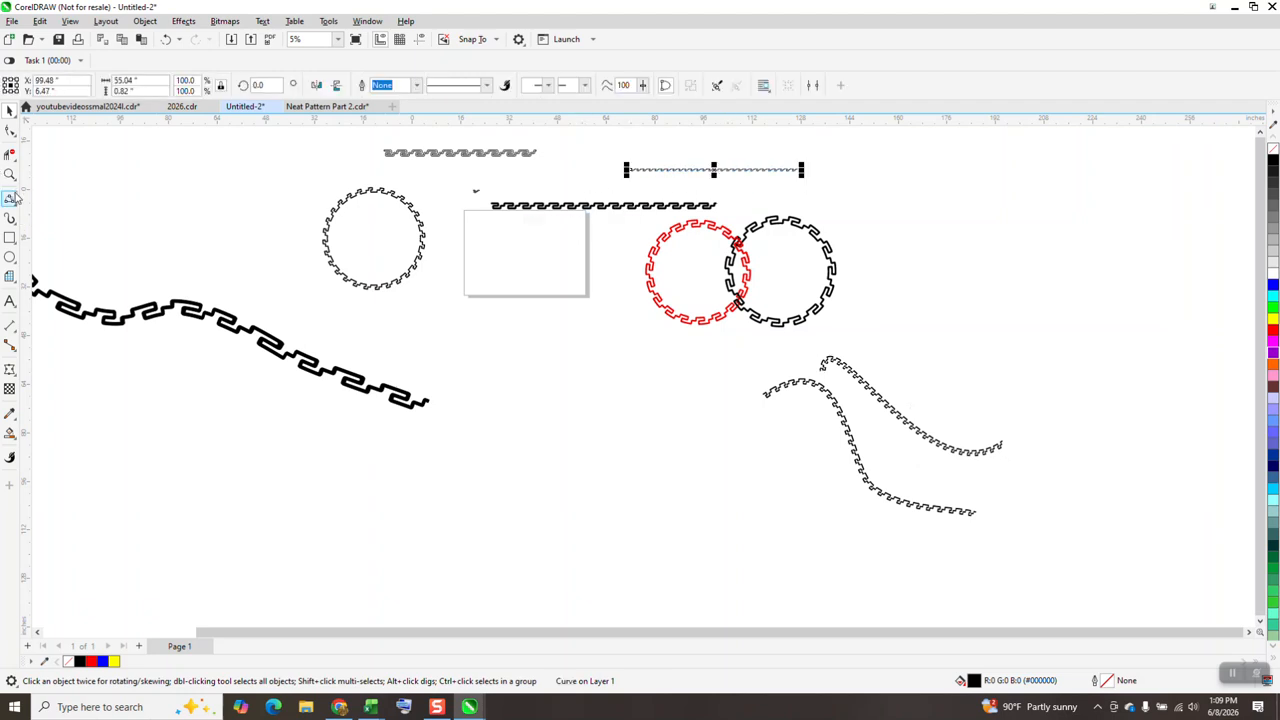
{"action": "left_click_drag", "start_coordinate": [477, 198], "coordinate": [540, 243]}
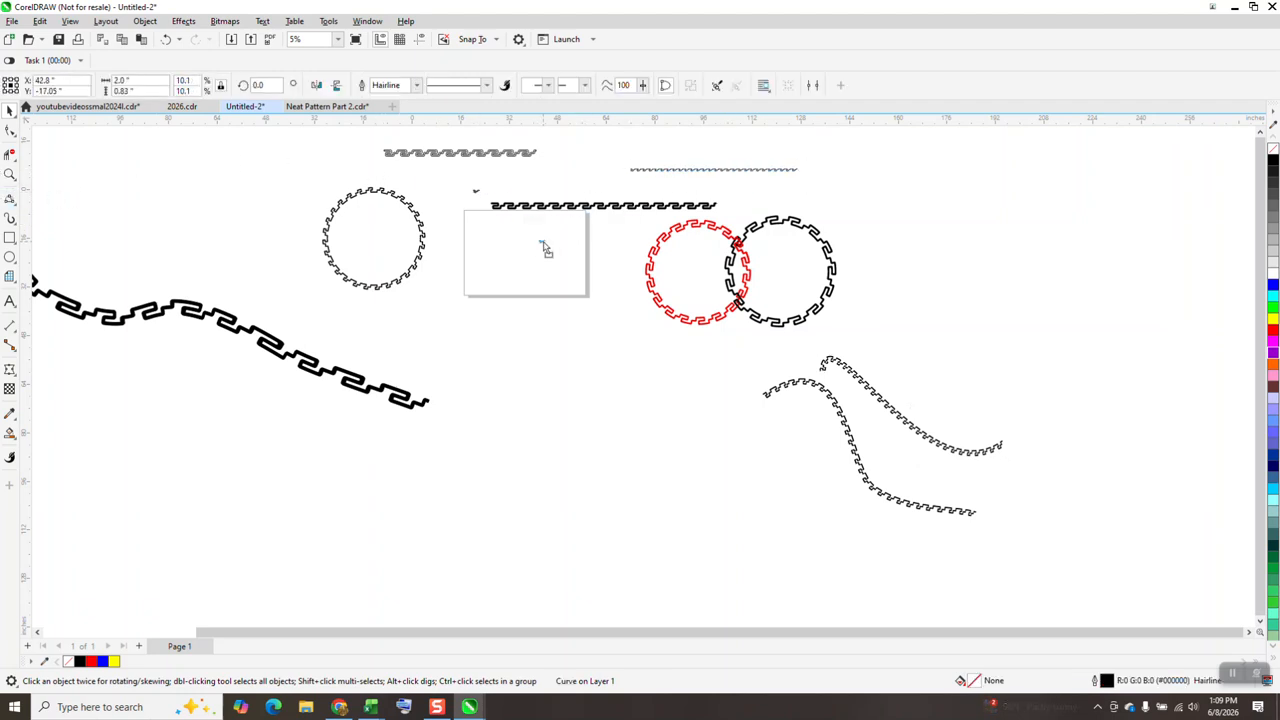
Draw a circle about 21.85 in across centred on the page, and add a concentric copy scaled to 86.3%
{"action": "left_click", "coordinate": [10, 174]}
{"action": "left_click_drag", "start_coordinate": [471, 213], "coordinate": [650, 355]}
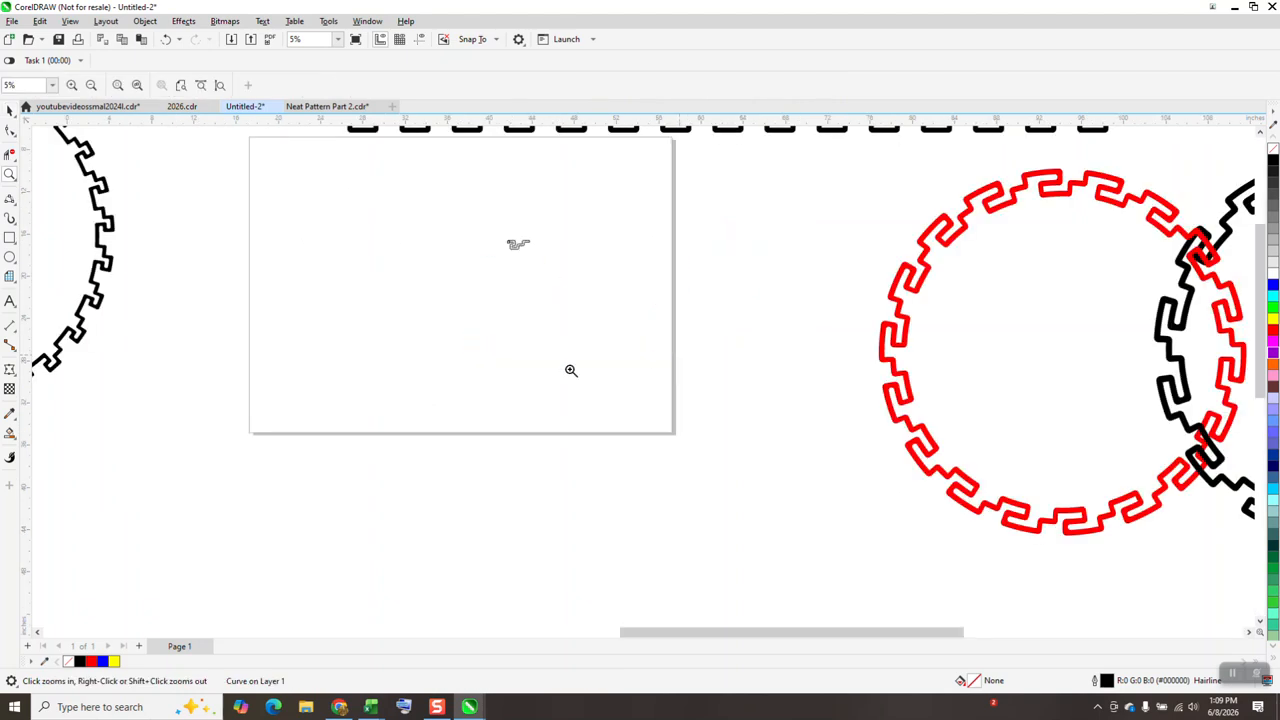
{"action": "left_click", "coordinate": [10, 257]}
{"action": "left_click_drag", "start_coordinate": [636, 230], "coordinate": [424, 465]}
{"action": "key", "text": "p"}
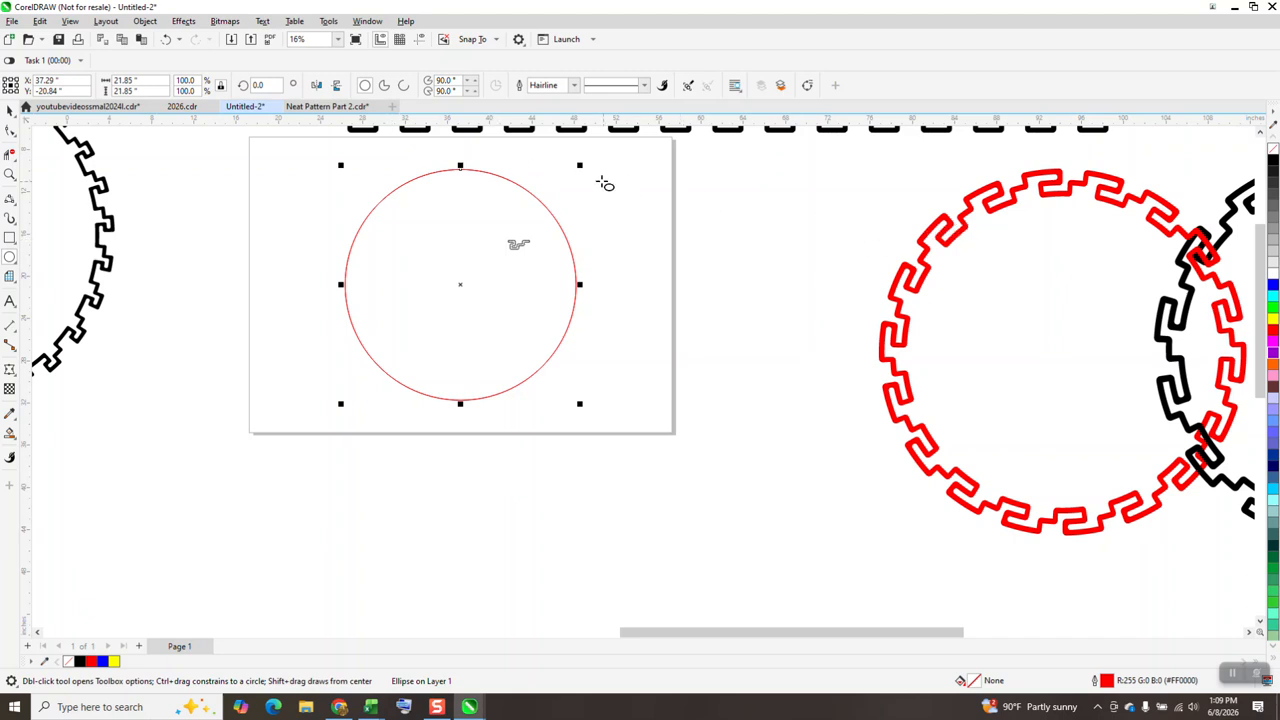
{"action": "left_click_drag", "start_coordinate": [581, 166], "coordinate": [566, 182]}
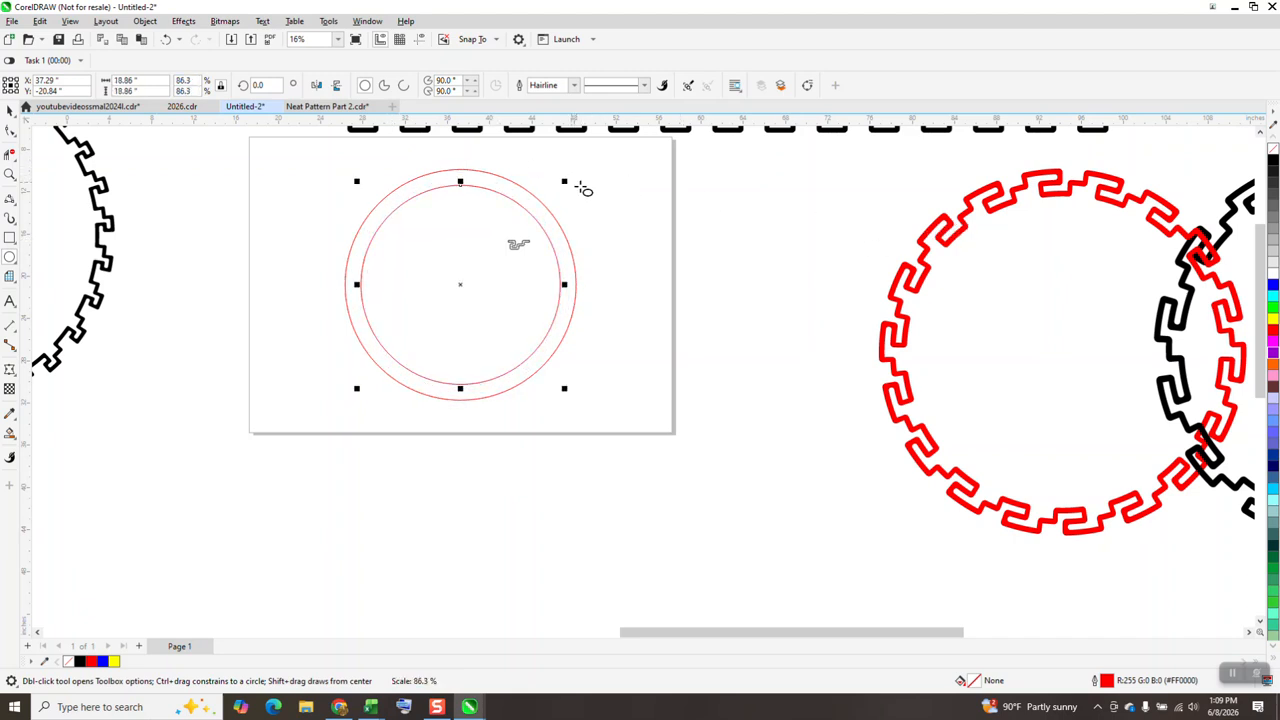
{"action": "left_click", "coordinate": [10, 197]}
{"action": "left_click_drag", "start_coordinate": [297, 191], "coordinate": [300, 478]}
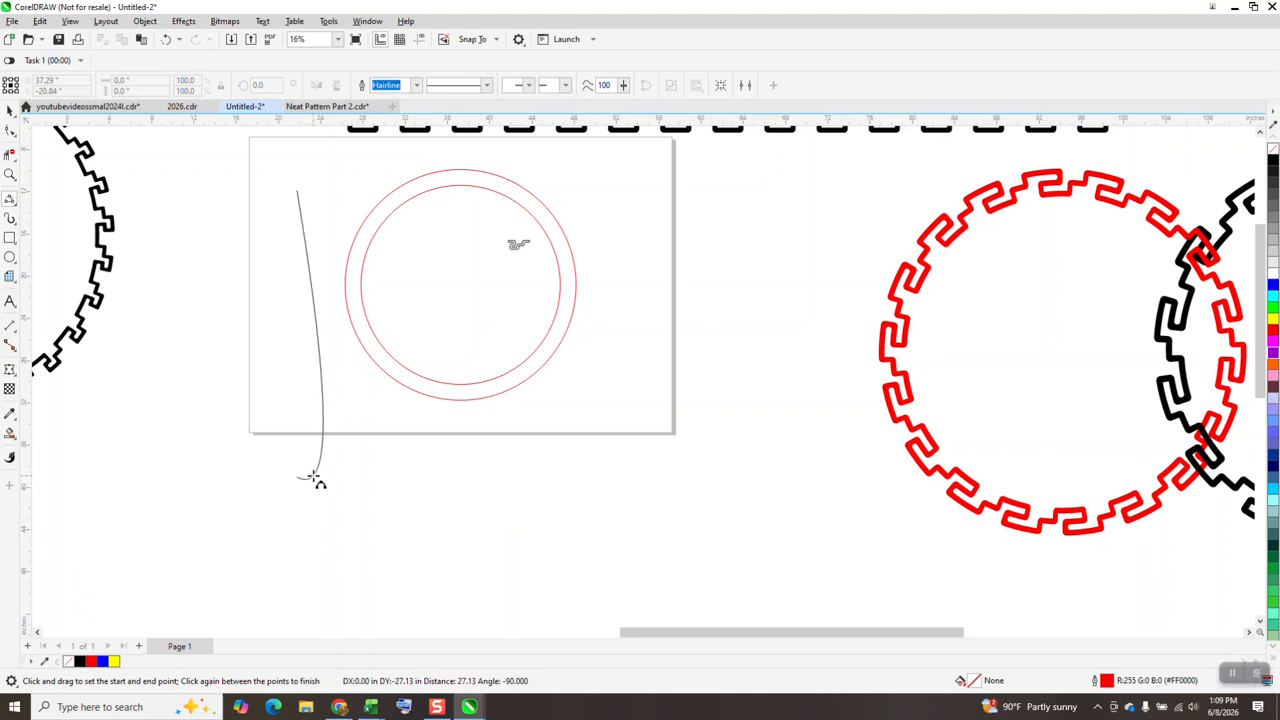
{"action": "left_click", "coordinate": [308, 476]}
{"action": "key", "text": "Delete"}
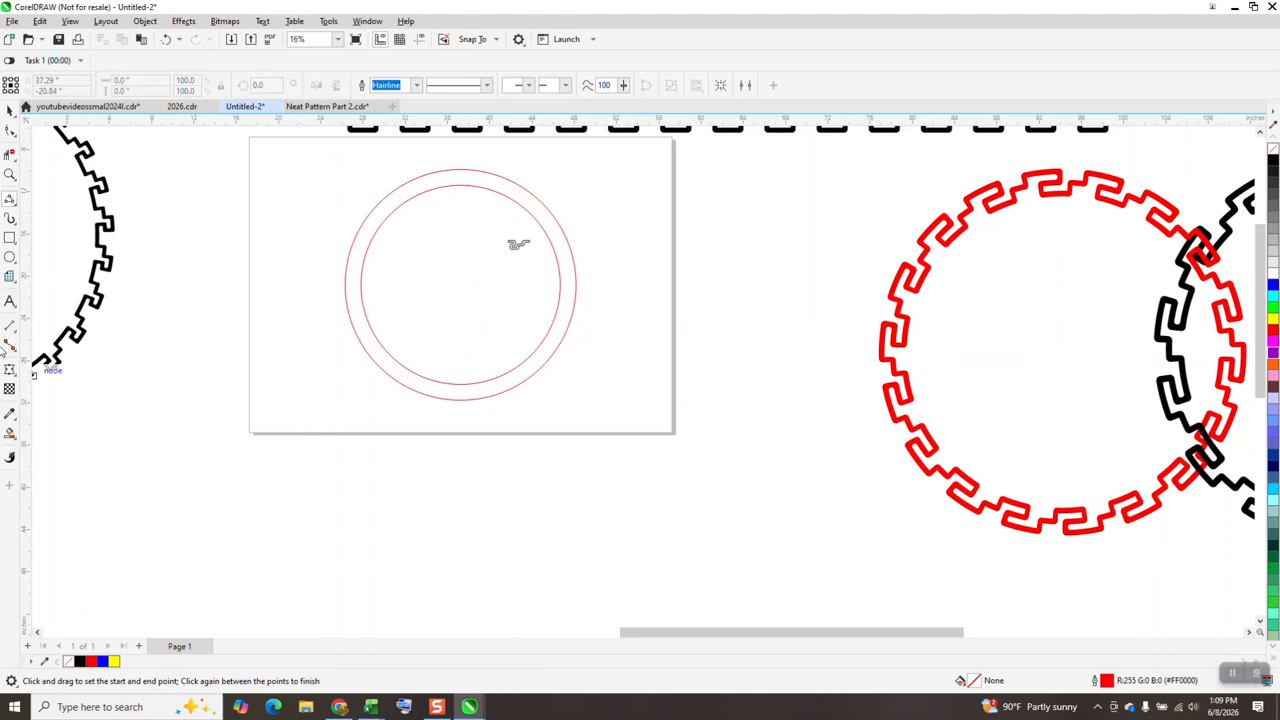
Draw a vertical 2-point line about 25.2 in long and centre it on the page
{"action": "left_click", "coordinate": [12, 200]}
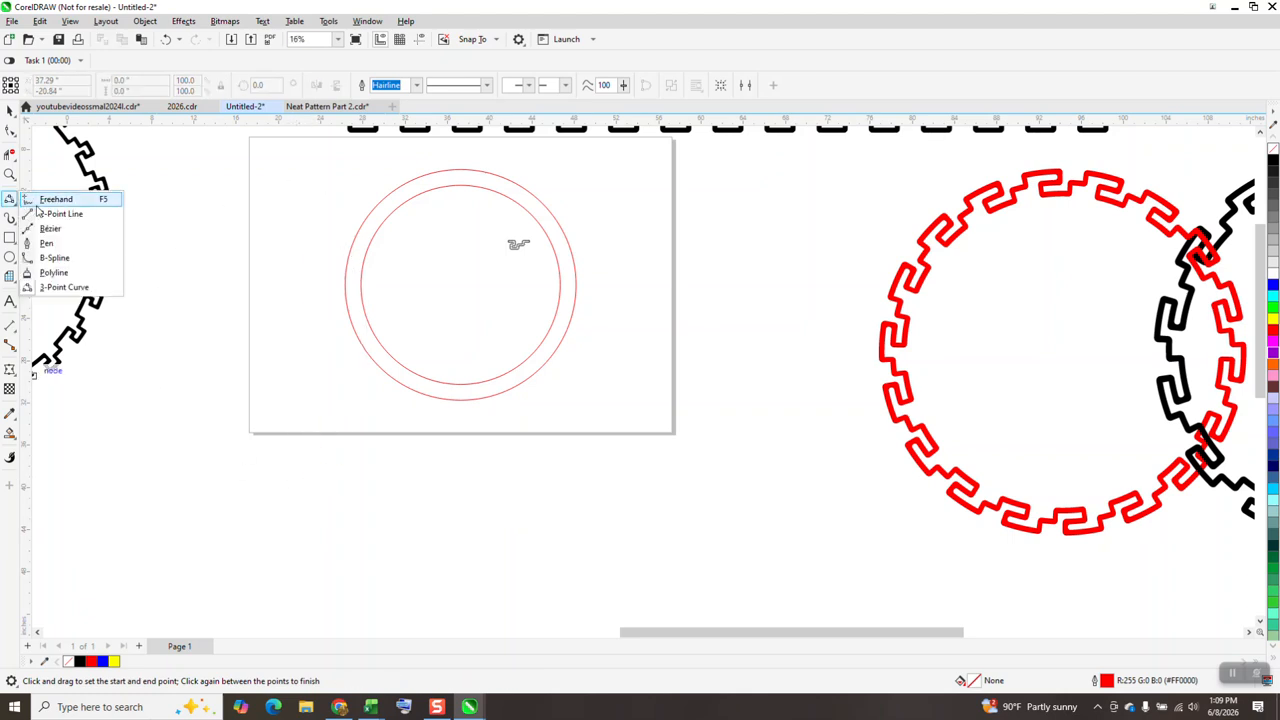
{"action": "left_click", "coordinate": [56, 211]}
{"action": "mouse_move", "coordinate": [340, 176]}
{"action": "left_mouse_down"}
{"action": "mouse_move", "coordinate": [343, 337]}
{"action": "mouse_move", "coordinate": [362, 428]}
{"action": "left_mouse_up"}
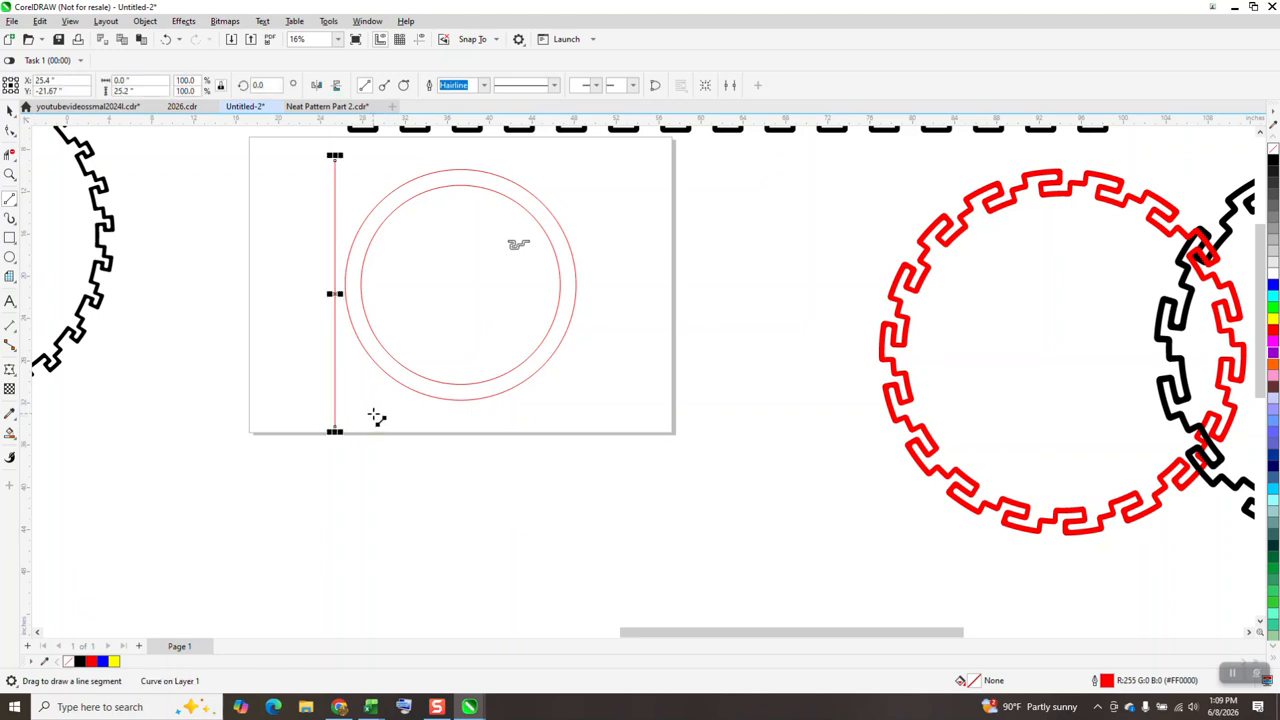
{"action": "key", "text": "p"}
Rotate the line 10° and add a horizontally mirrored copy so the two cross at the circles' centre
{"action": "left_click", "coordinate": [270, 85]}
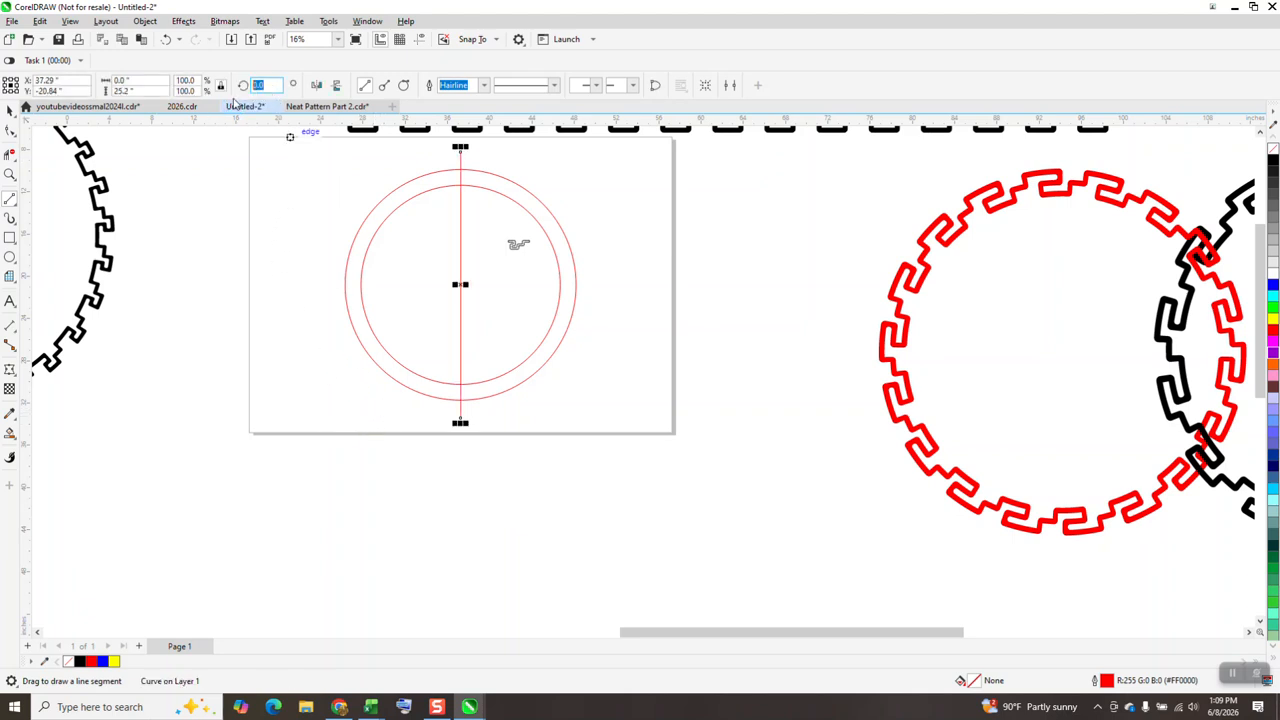
{"action": "key", "text": "Return"}
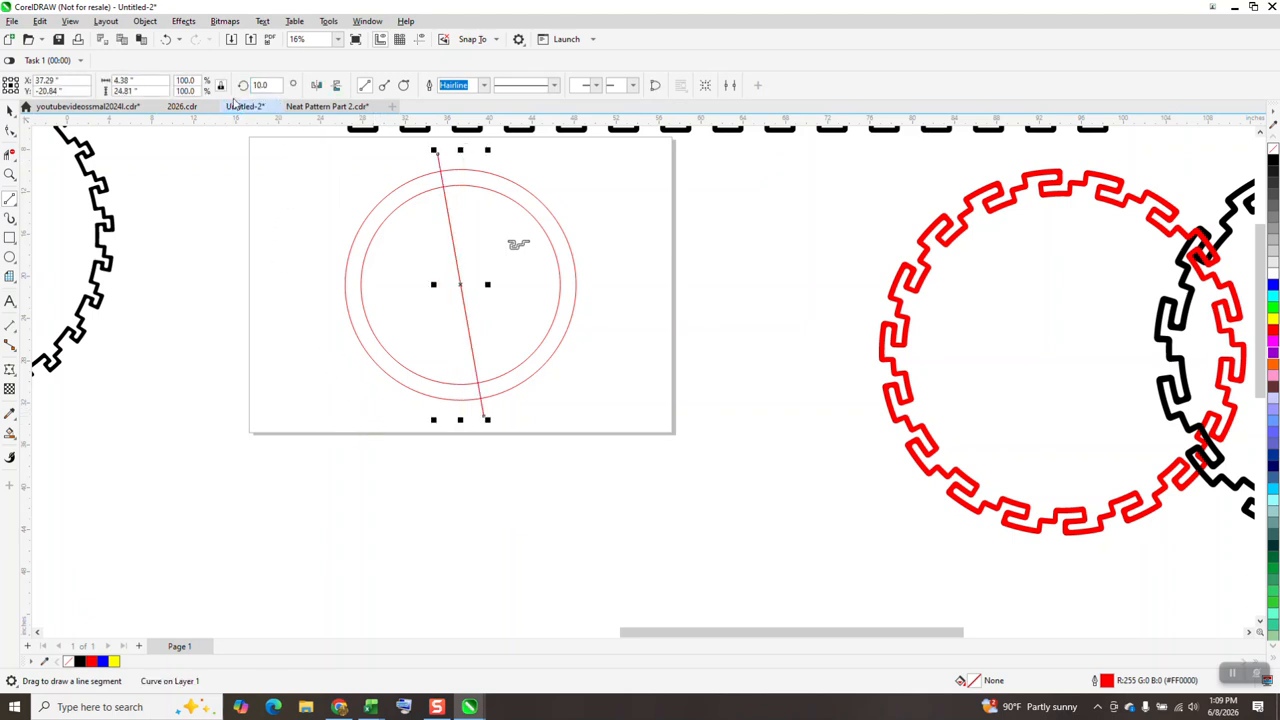
{"action": "left_click", "coordinate": [316, 86]}
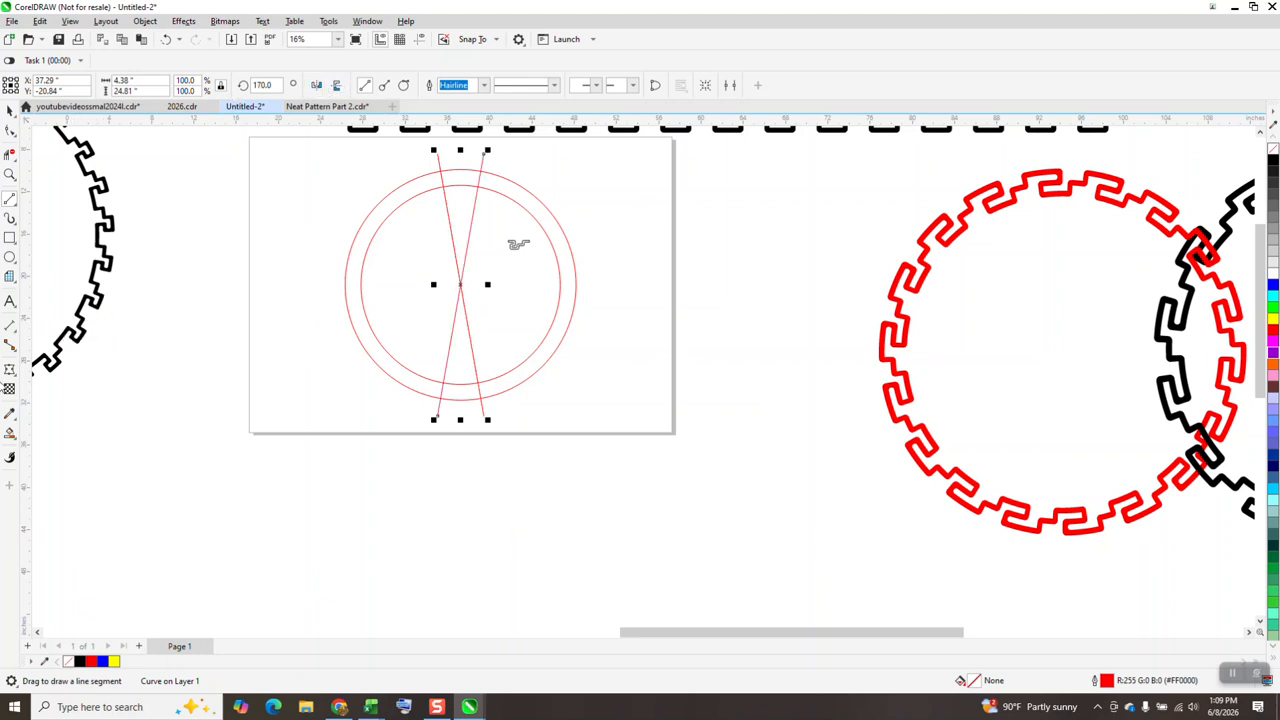
{"action": "left_click", "coordinate": [9, 432]}
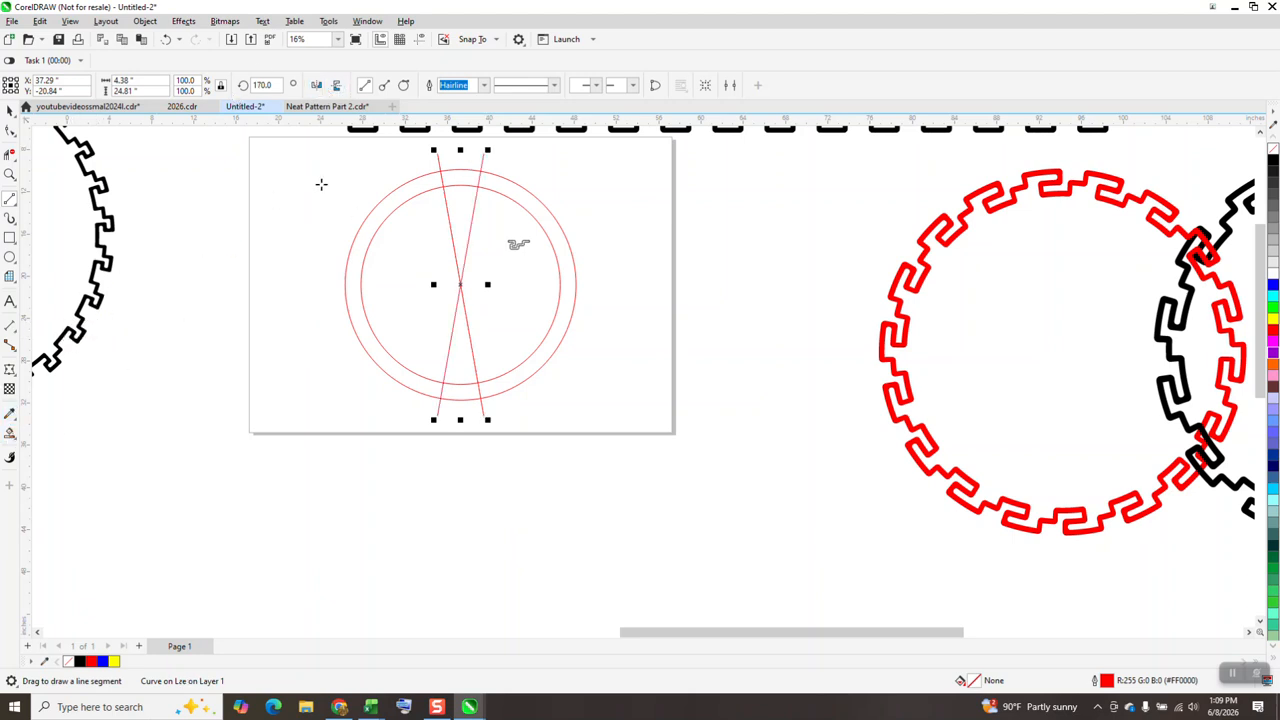
{"action": "left_click", "coordinate": [465, 179]}
{"action": "key", "text": "Right"}
{"action": "key", "text": "Right"}
{"action": "key", "text": "Right"}
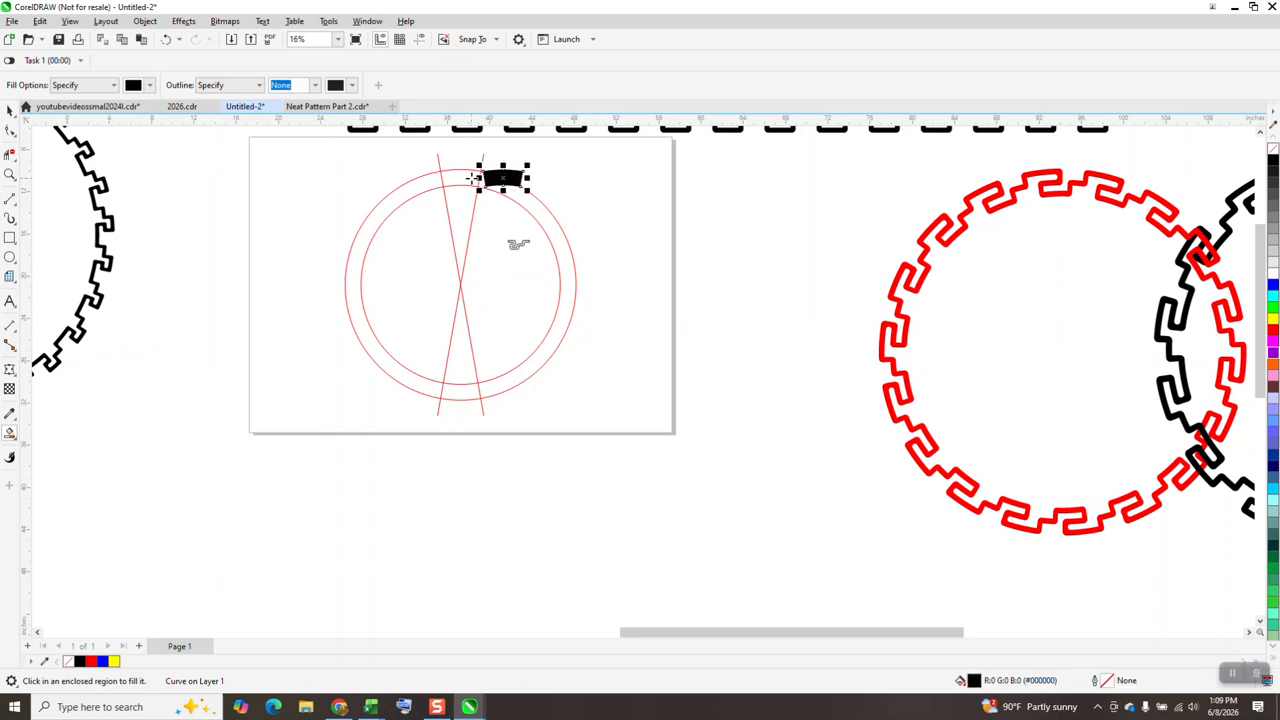
{"action": "key", "text": "Right"}
{"action": "key", "text": "Right"}
{"action": "key", "text": "Right"}
{"action": "key", "text": "Right"}
{"action": "key", "text": "Delete"}
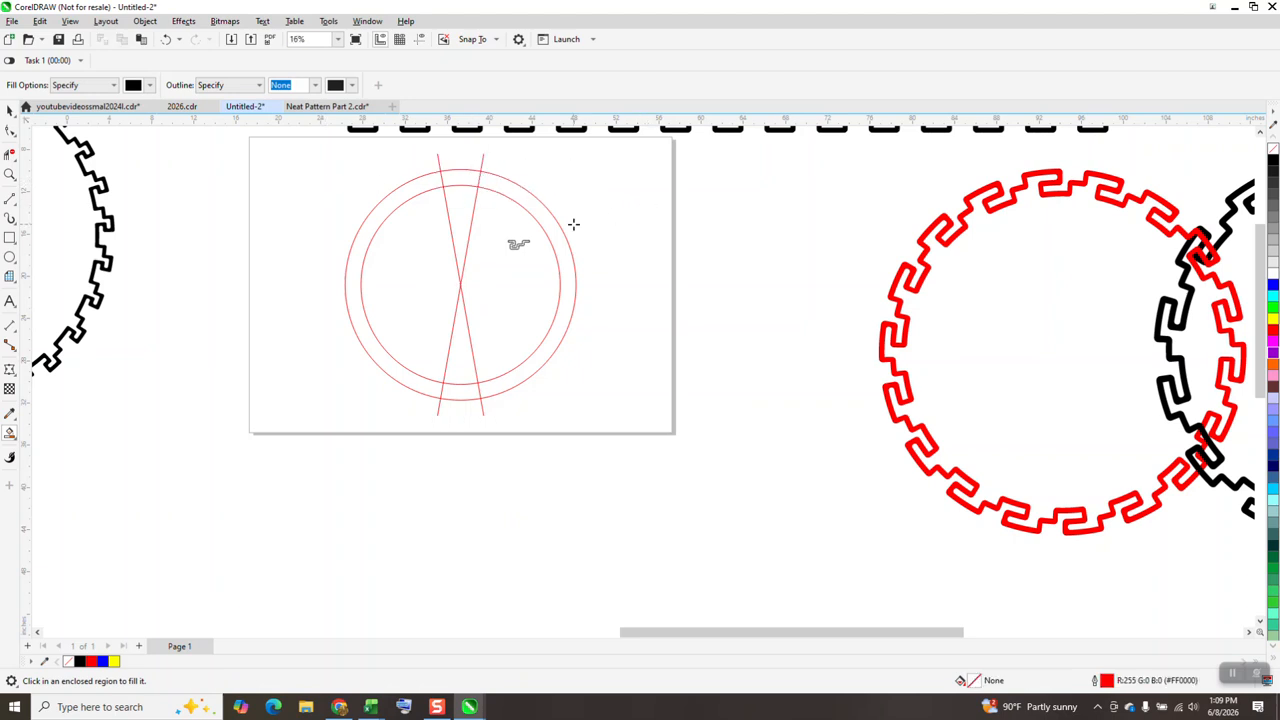
Set the nudge distance to 7 in, Smart Fill the upper ring segment between the crossing lines, and nudge the shape 14 in right
{"action": "left_click", "coordinate": [9, 110]}
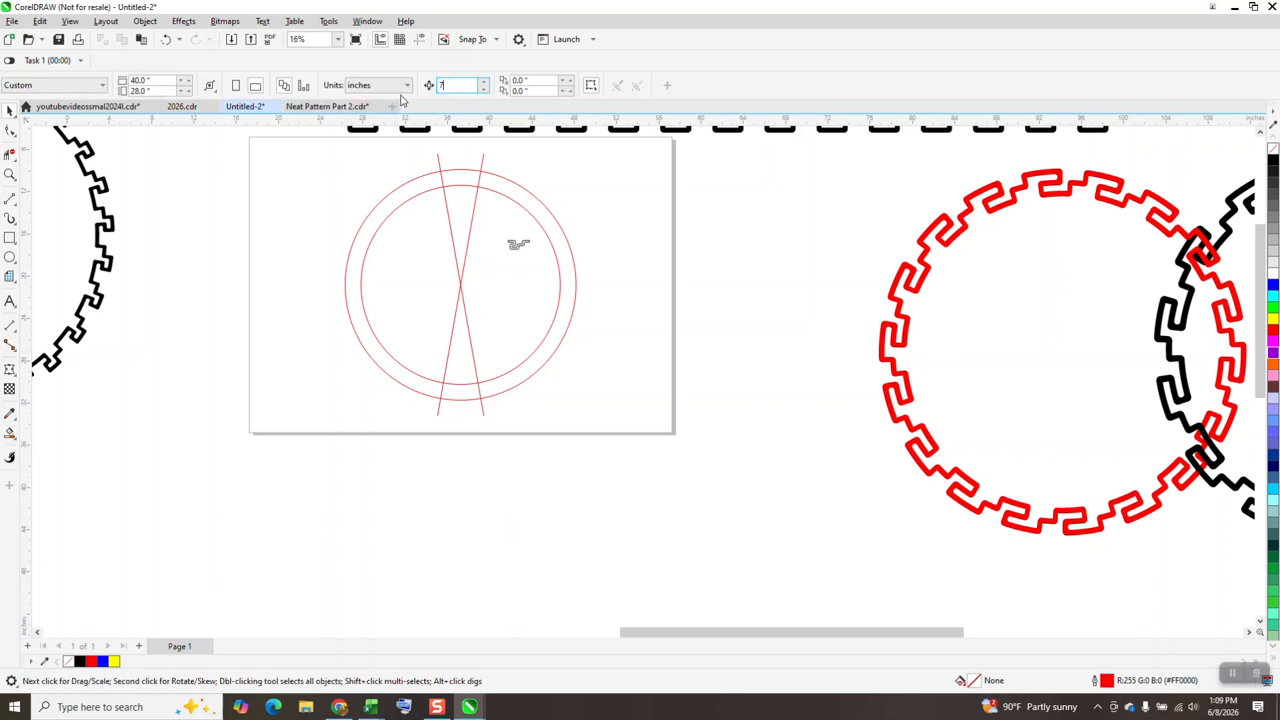
{"action": "key", "text": "Return"}
{"action": "left_click", "coordinate": [9, 432]}
{"action": "left_click", "coordinate": [458, 178]}
{"action": "key", "text": "Right"}
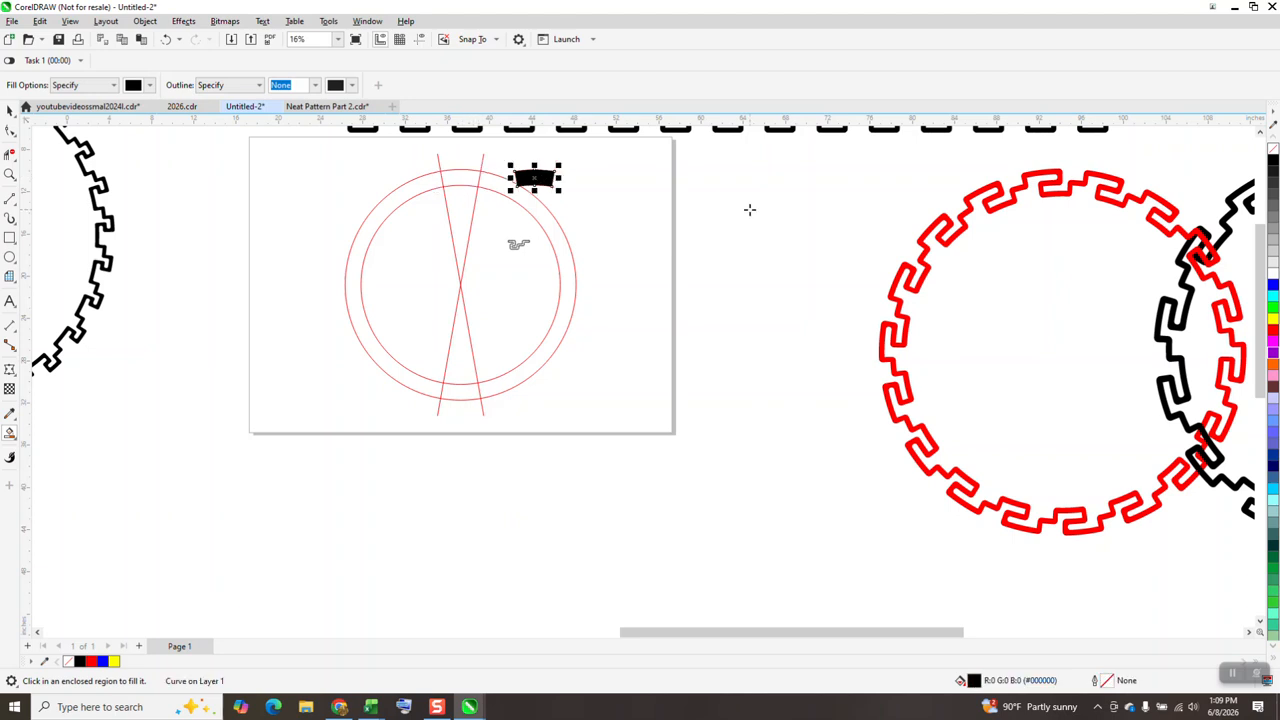
{"action": "key", "text": "Right"}
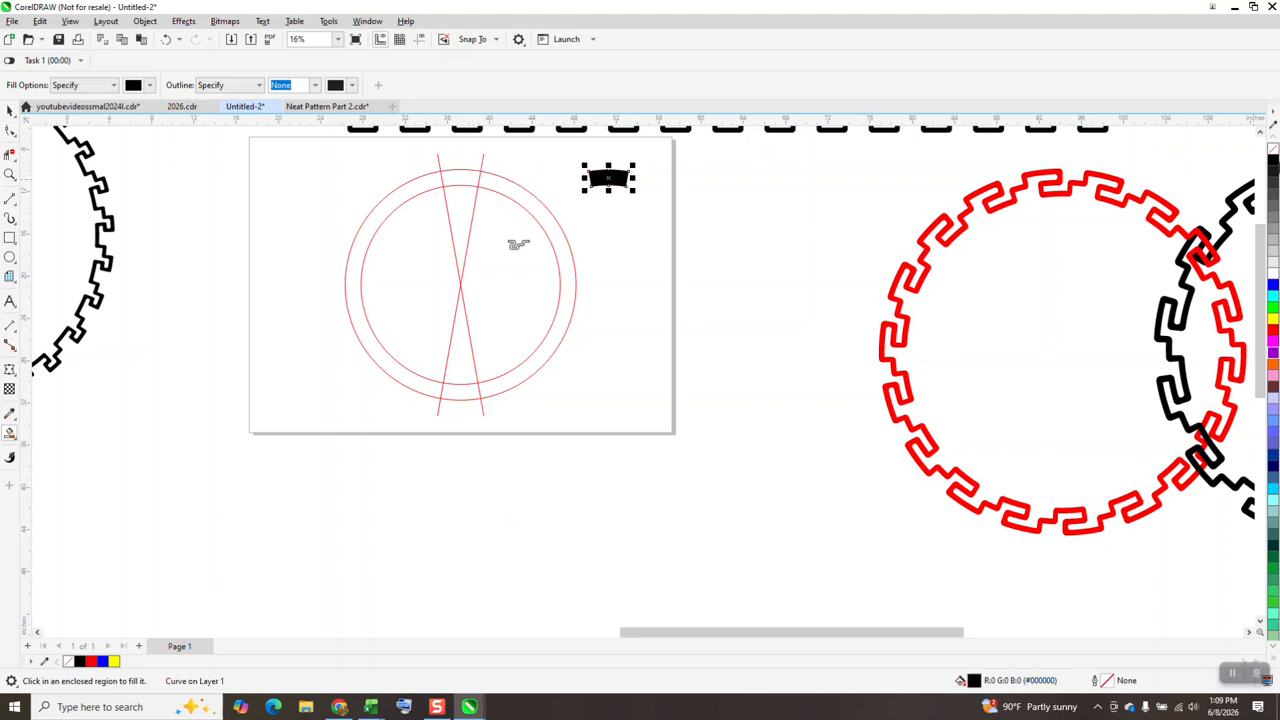
Give the ring segment shape a black outline with no fill, and place the small key motif just to its right
{"action": "left_click", "coordinate": [1273, 150]}
{"action": "right_click", "coordinate": [1273, 162]}
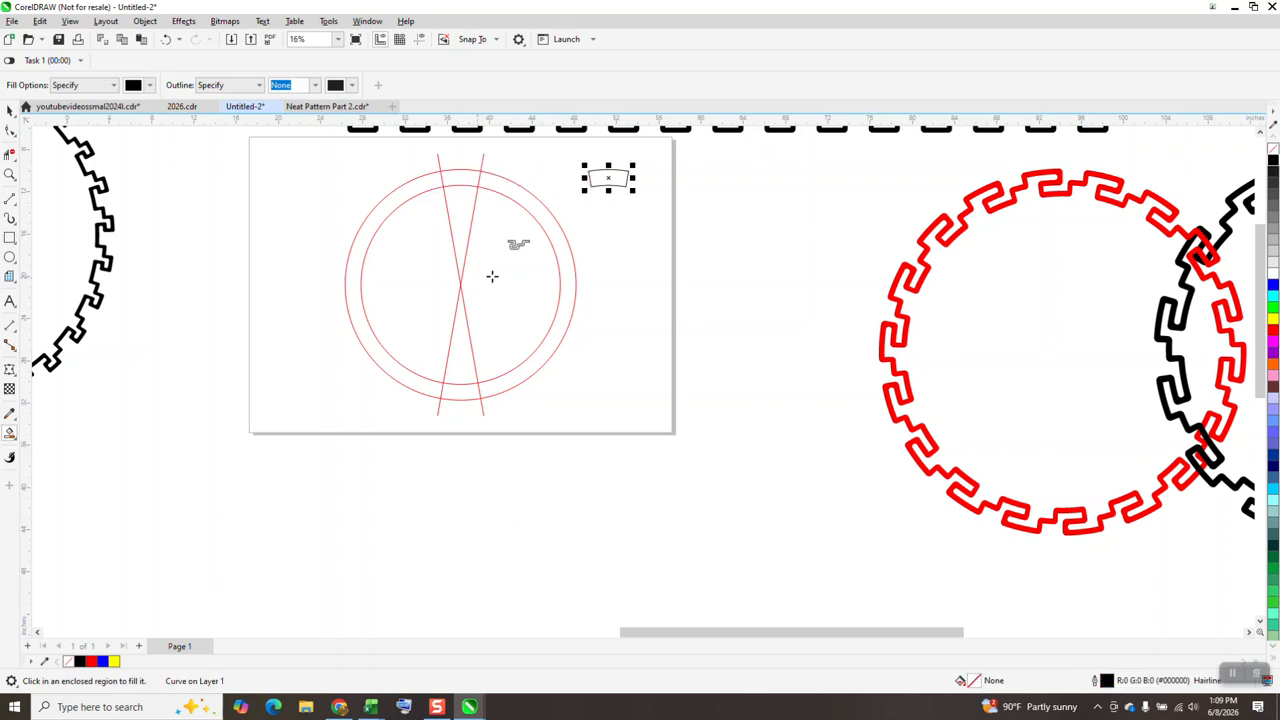
{"action": "key", "text": "space"}
{"action": "left_click", "coordinate": [520, 248]}
{"action": "left_click_drag", "start_coordinate": [538, 257], "coordinate": [650, 186]}
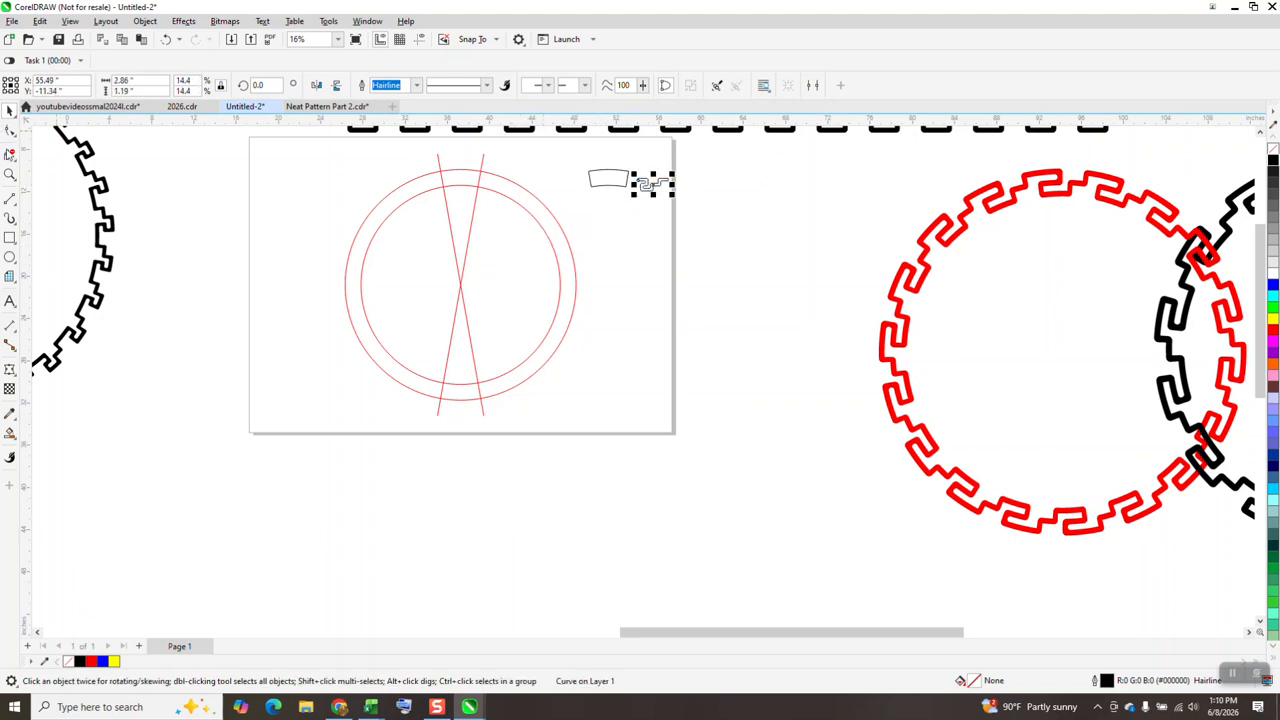
{"action": "left_click", "coordinate": [10, 175]}
{"action": "left_click_drag", "start_coordinate": [778, 262], "coordinate": [778, 262]}
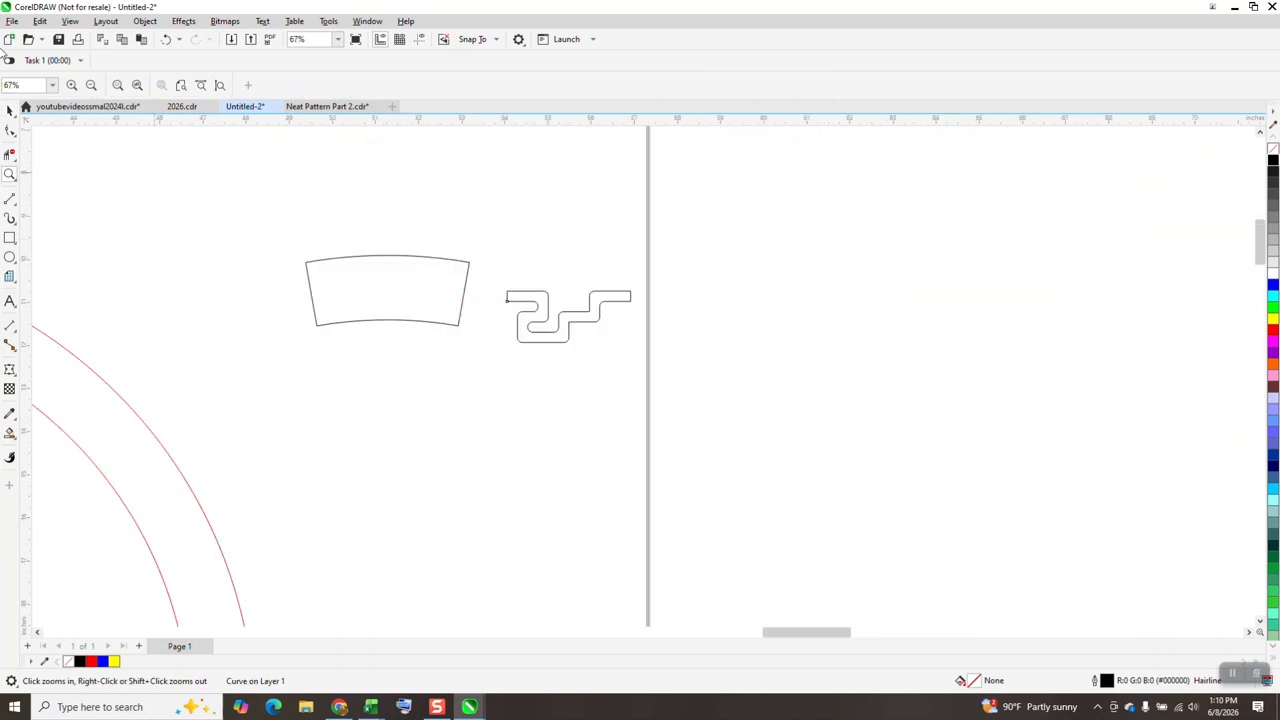
{"action": "left_click", "coordinate": [10, 110]}
{"action": "left_click_drag", "start_coordinate": [595, 299], "coordinate": [594, 276]}
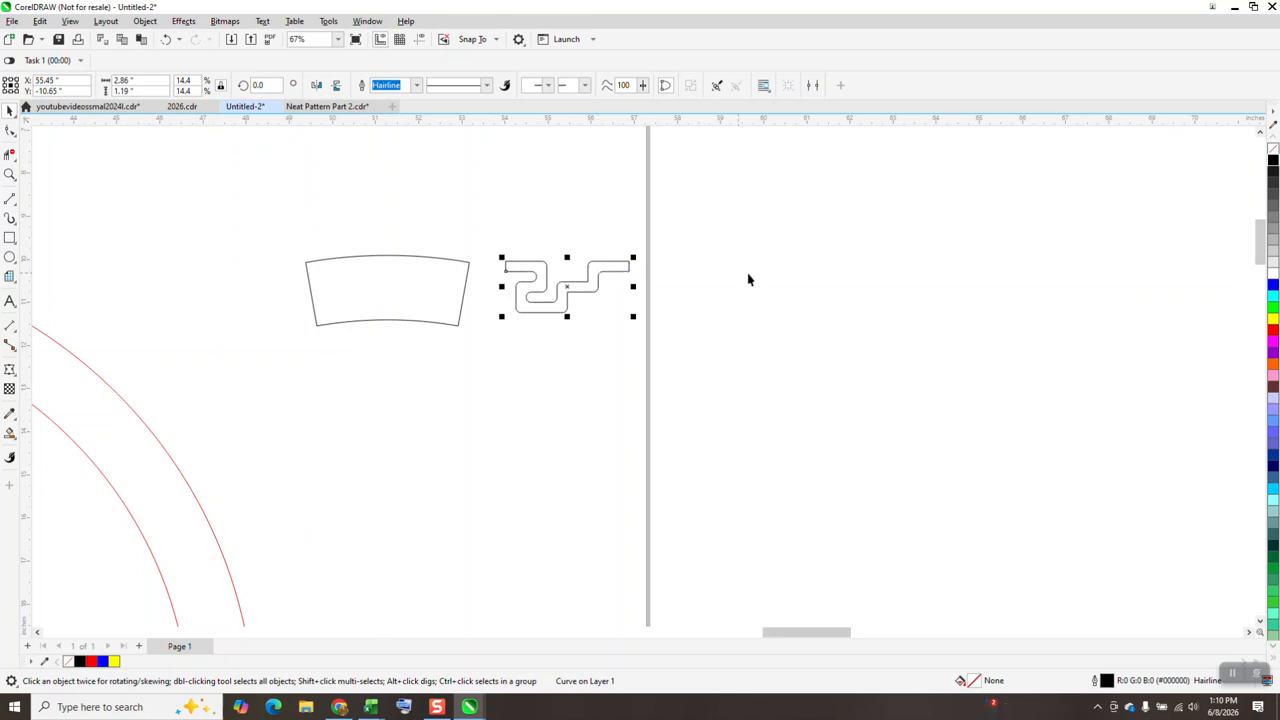
Apply an Envelope to the key motif using the ring segment as the source shape
{"action": "left_click", "coordinate": [184, 21]}
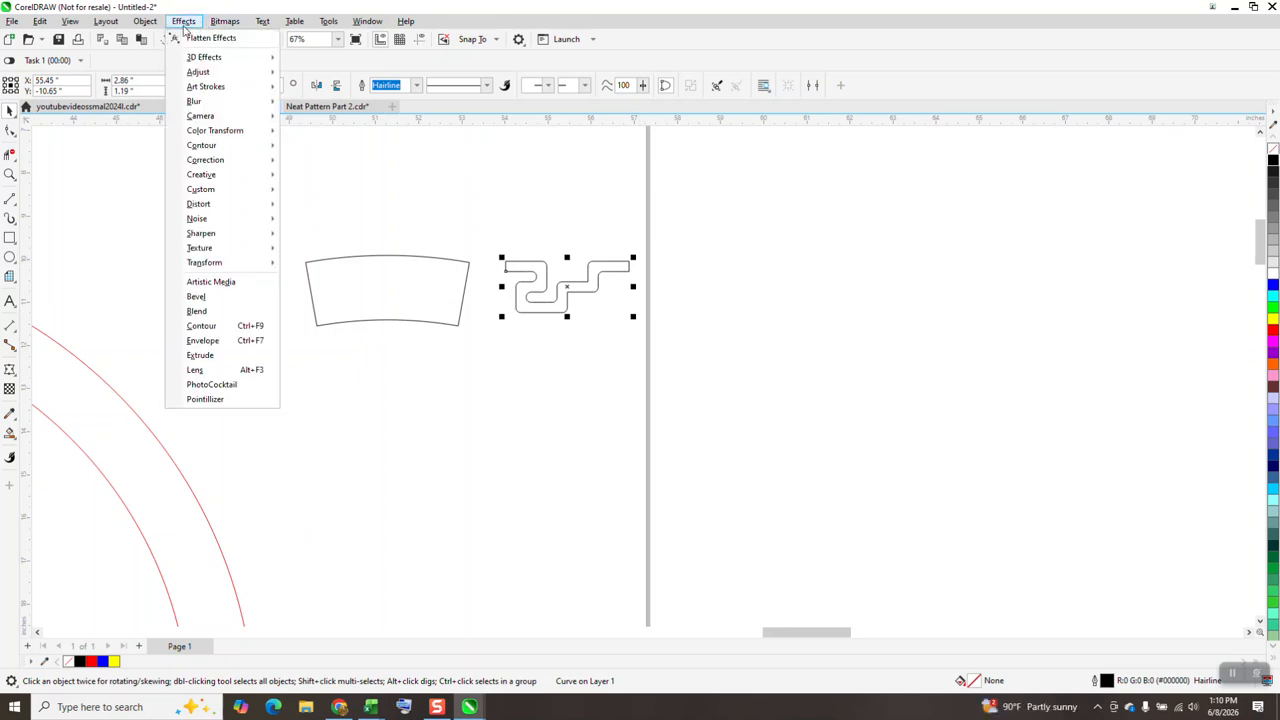
{"action": "left_click", "coordinate": [203, 341]}
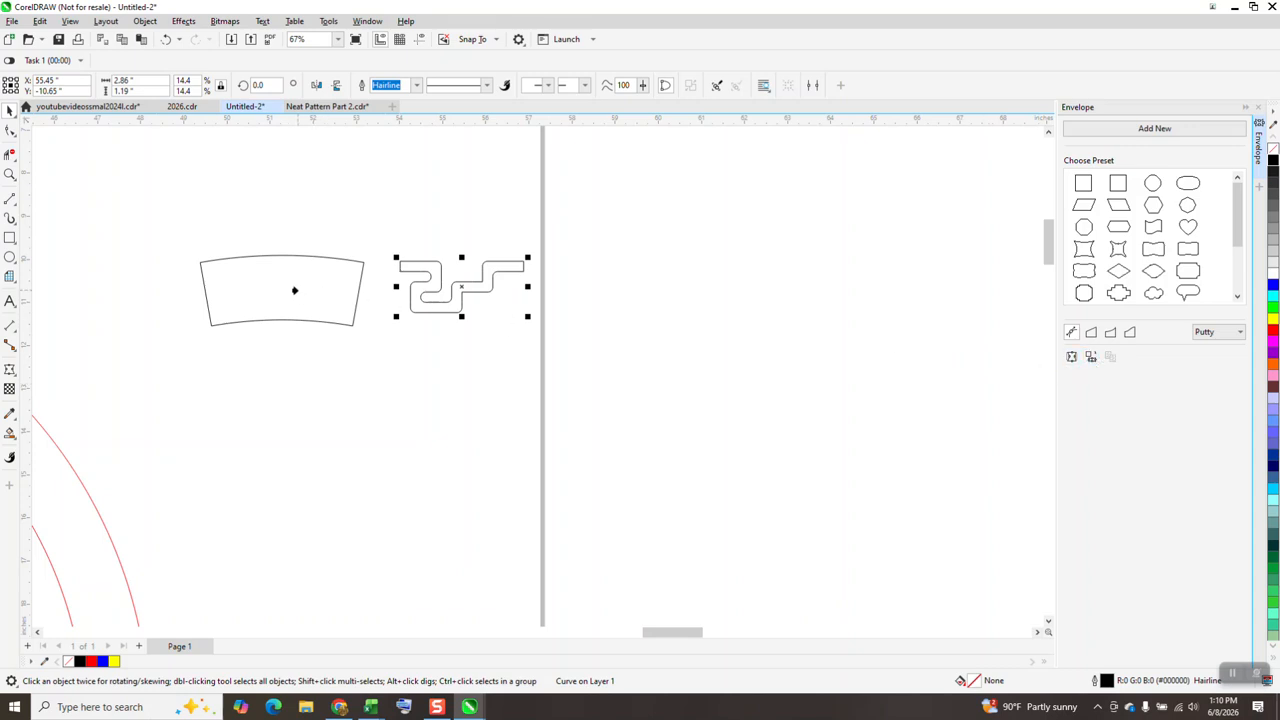
{"action": "left_click", "coordinate": [294, 290]}
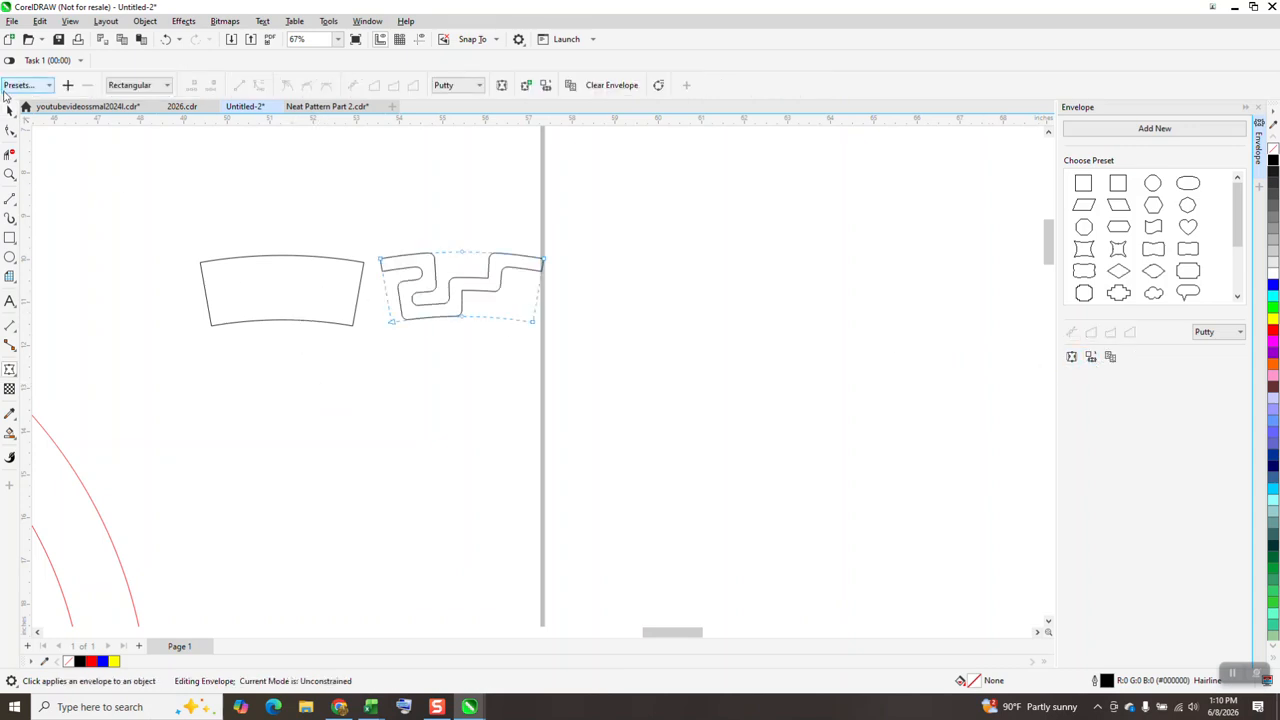
{"action": "key", "text": "space"}
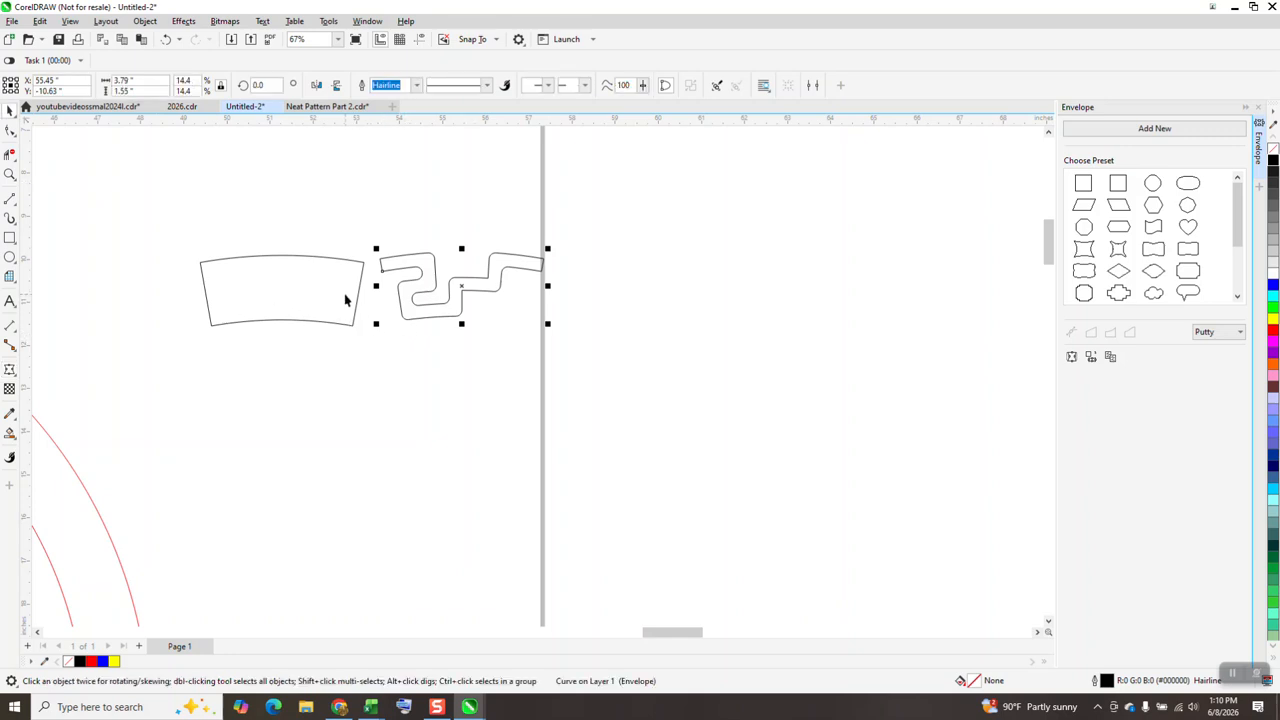
Centre the warped key motif and the ring segment on each other, and move the segment 7 in right, off the page
{"action": "left_click", "coordinate": [345, 298], "text": "shift"}
{"action": "key", "text": "c"}
{"action": "left_click", "coordinate": [491, 356]}
{"action": "scroll", "coordinate": [457, 288], "scroll_direction": "down", "scroll_amount": 2}
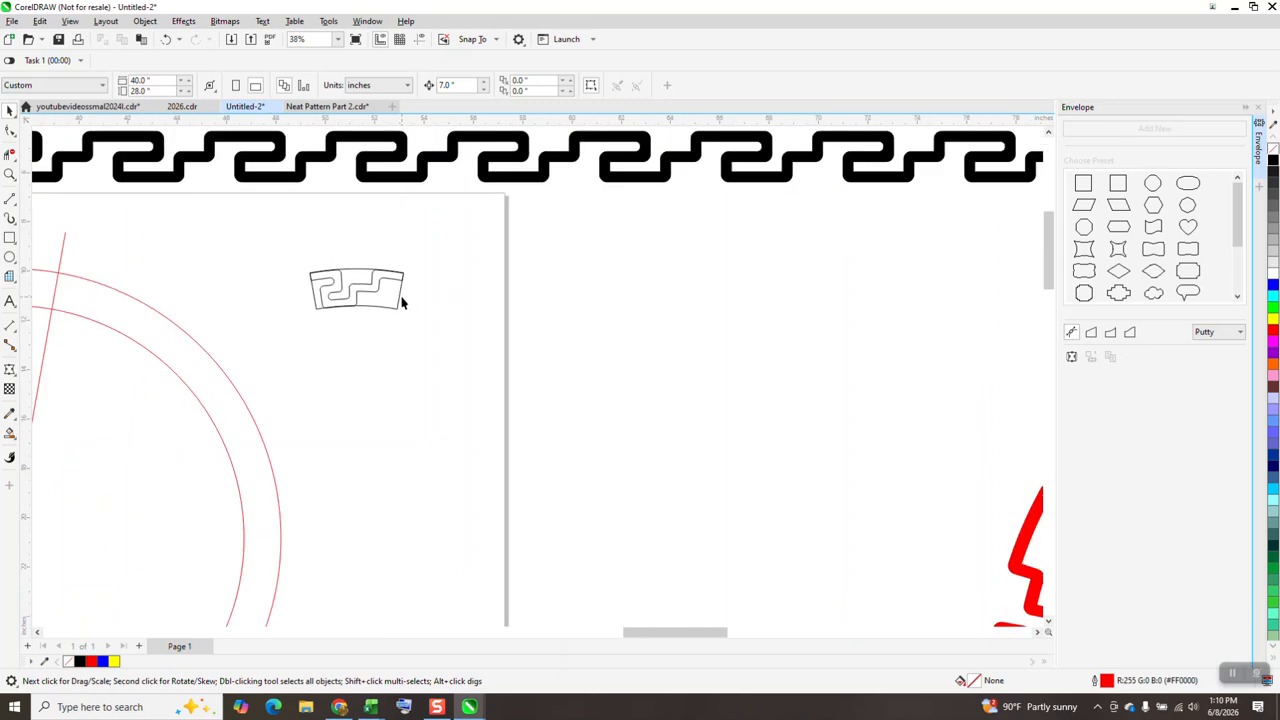
{"action": "left_click", "coordinate": [398, 305]}
{"action": "scroll", "coordinate": [420, 303], "scroll_direction": "down", "scroll_amount": 2}
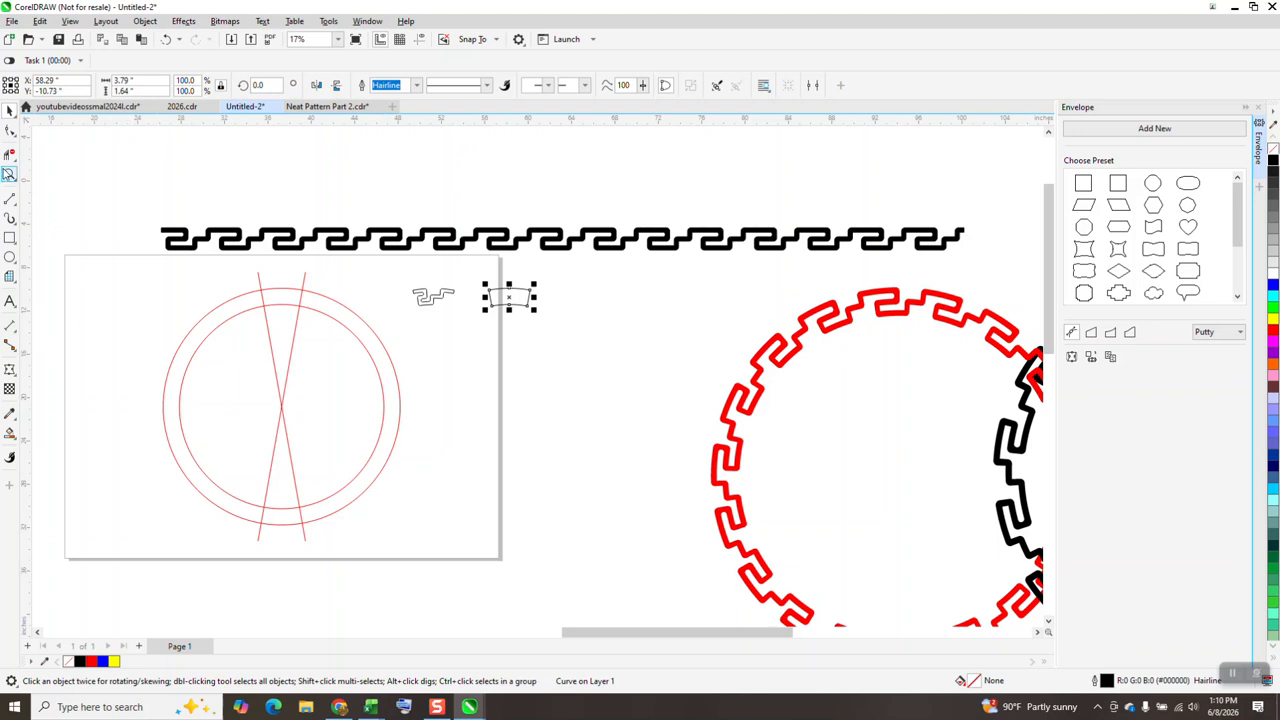
Delete both circles and the crossing lines, and nudge the warped key motif 14 in left to the page's vertical centreline
{"action": "left_click_drag", "start_coordinate": [130, 346], "coordinate": [436, 468]}
{"action": "key", "text": "Delete"}
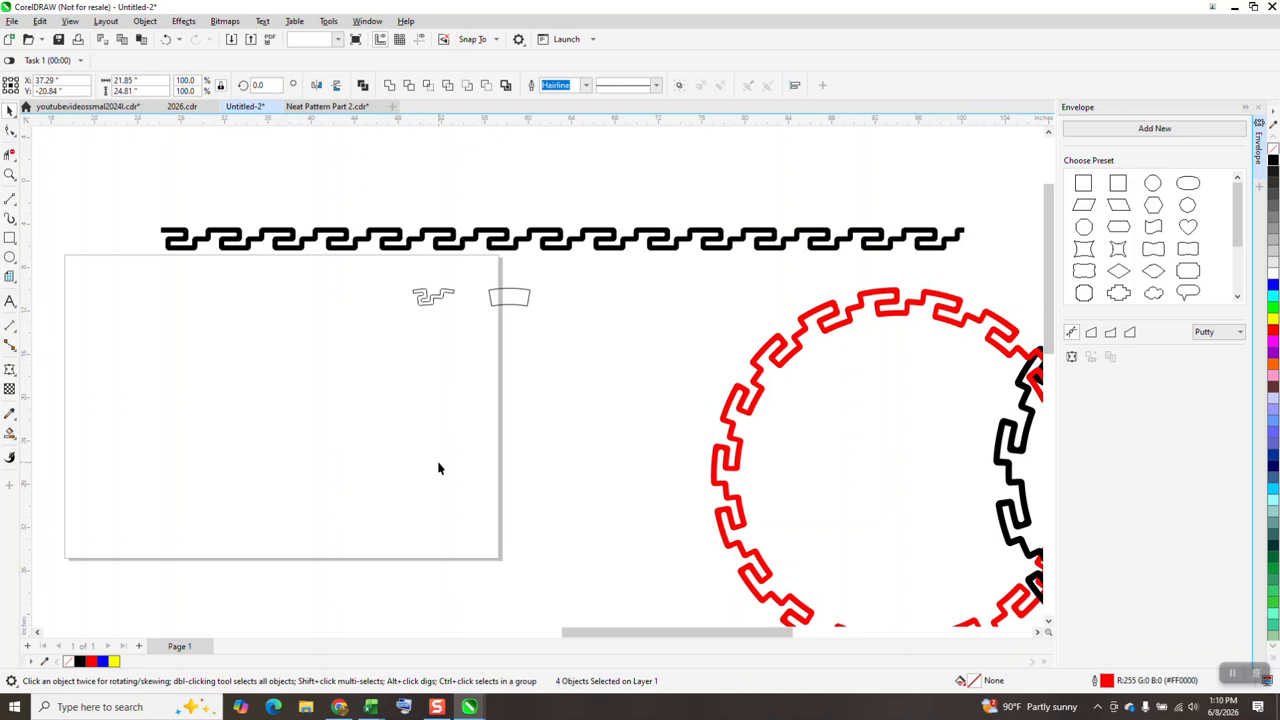
{"action": "left_click", "coordinate": [441, 303]}
{"action": "key", "text": "Left"}
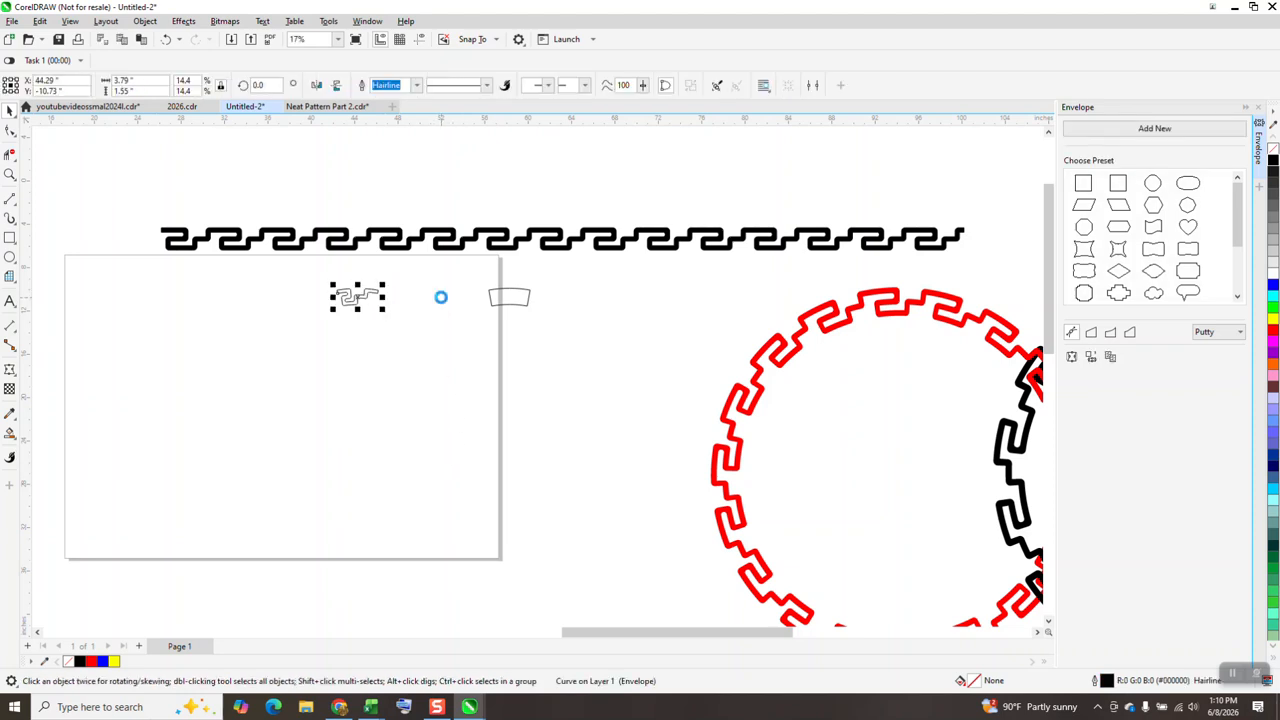
{"action": "key", "text": "Left"}
Try a copy of the warped key motif rotated 20° about the page centre
{"action": "left_click", "coordinate": [10, 175]}
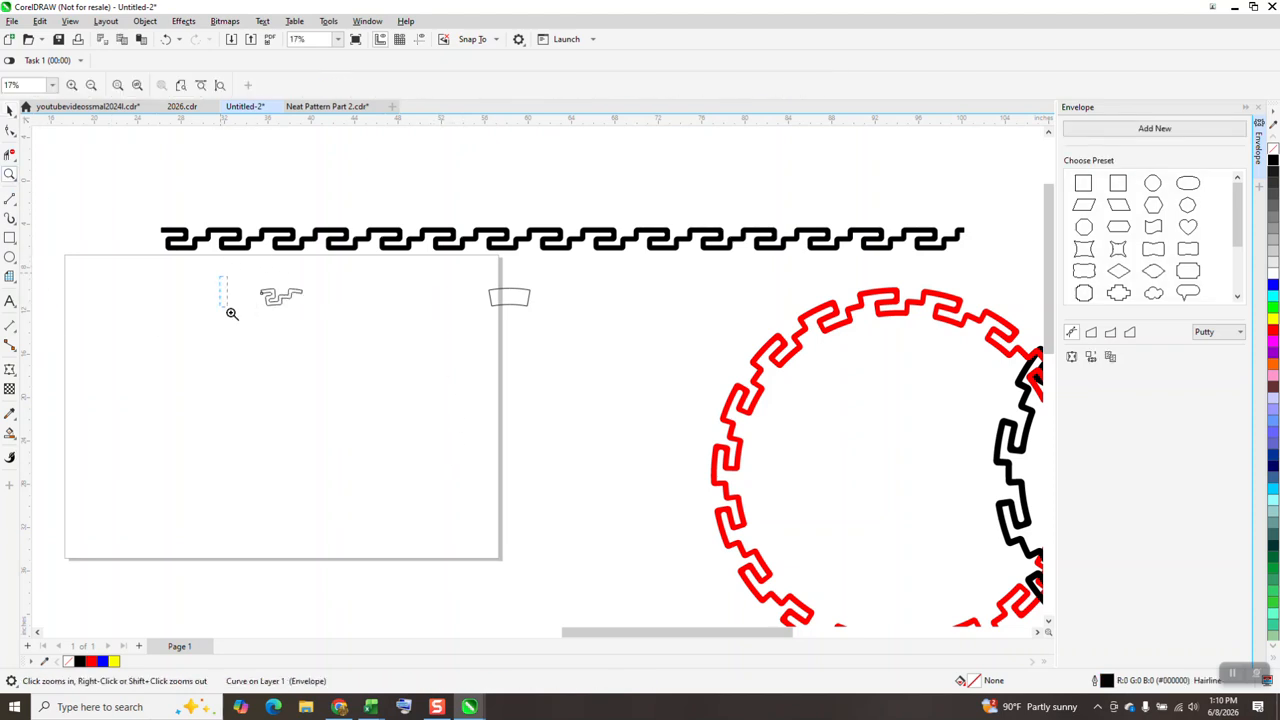
{"action": "left_click_drag", "start_coordinate": [222, 290], "coordinate": [390, 367]}
{"action": "left_click", "coordinate": [10, 112]}
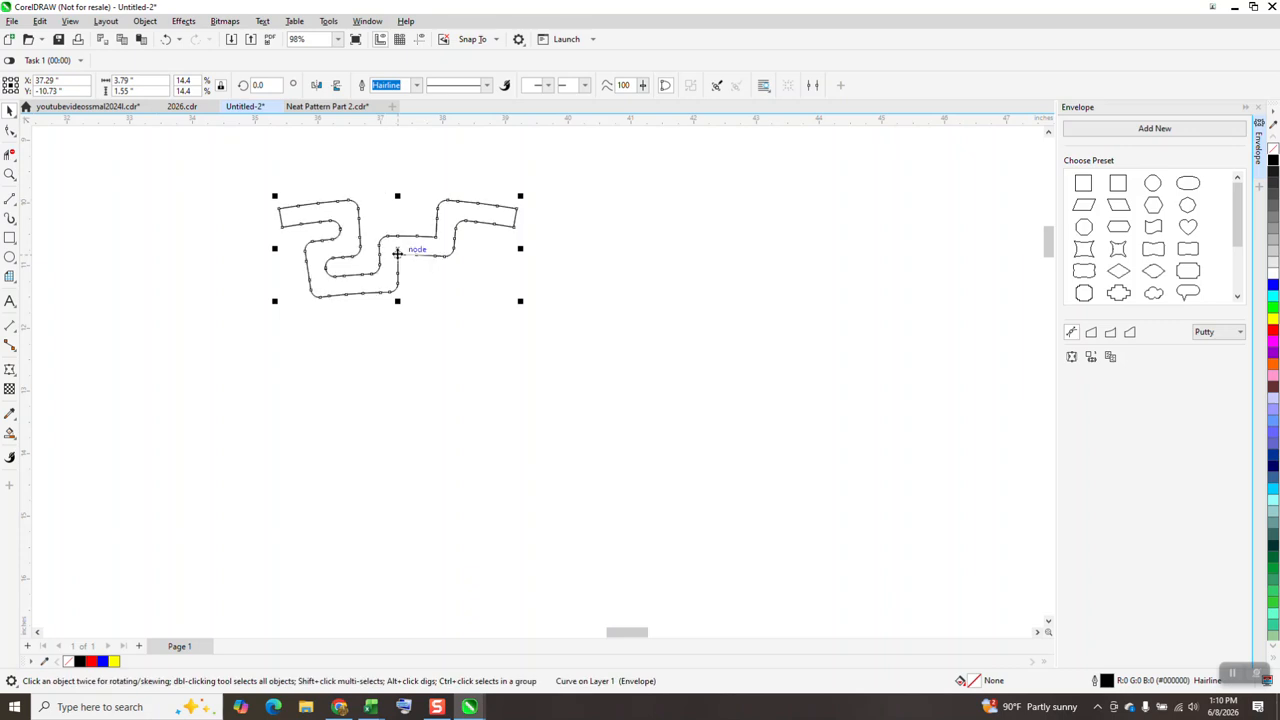
{"action": "left_click", "coordinate": [399, 252]}
{"action": "left_click", "coordinate": [259, 86]}
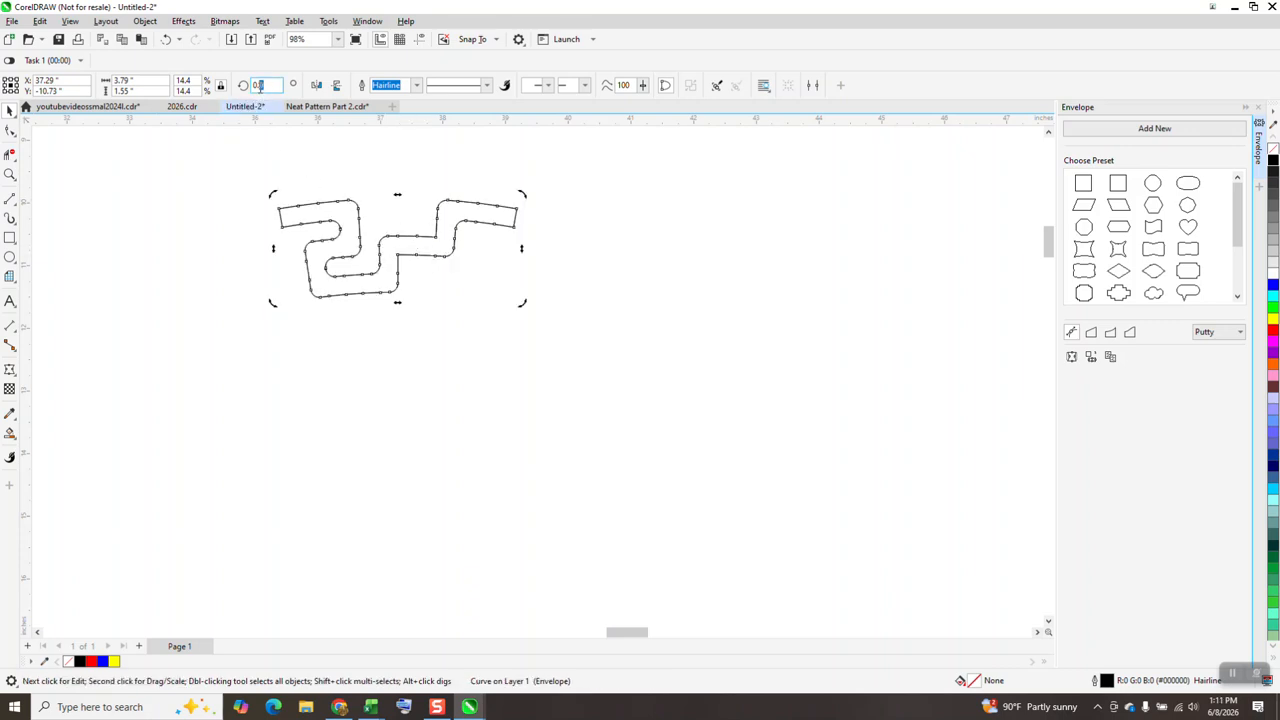
{"action": "type", "text": "20"}
{"action": "key", "text": "Return"}
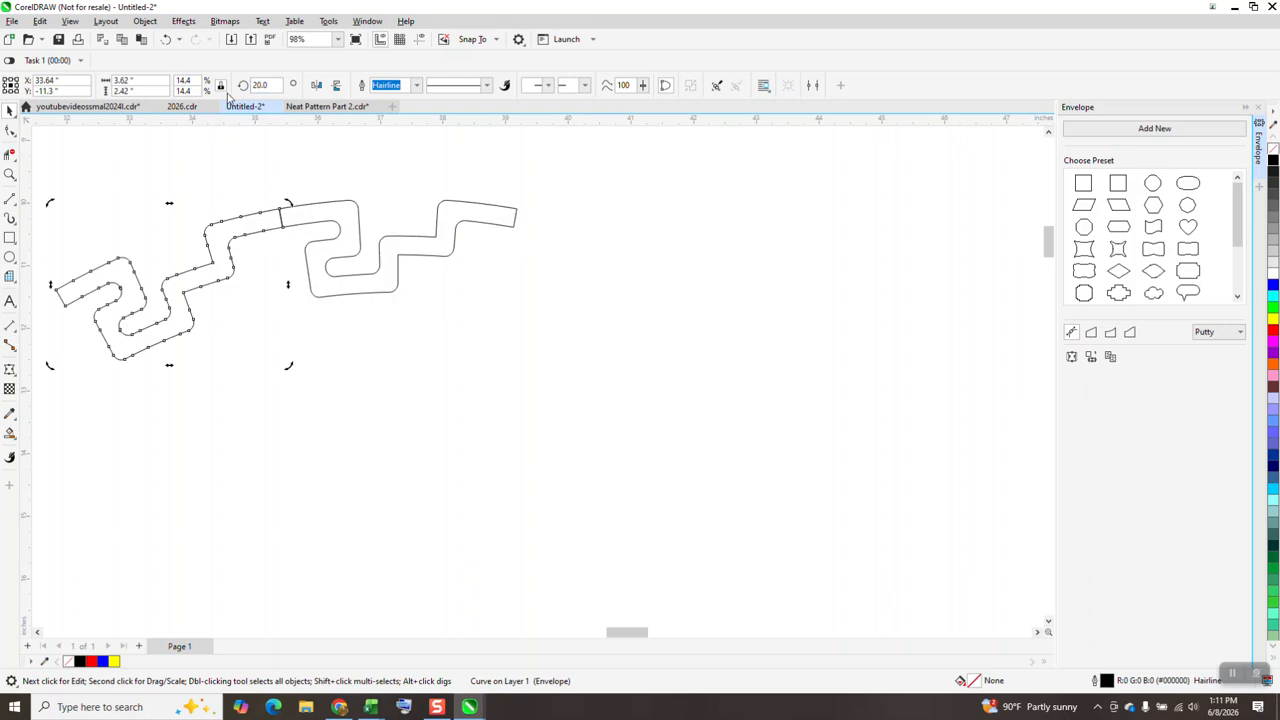
Inspect the joint between the two motifs up close, and delete the rotated copy
{"action": "left_click", "coordinate": [10, 174]}
{"action": "left_click_drag", "start_coordinate": [277, 207], "coordinate": [304, 241]}
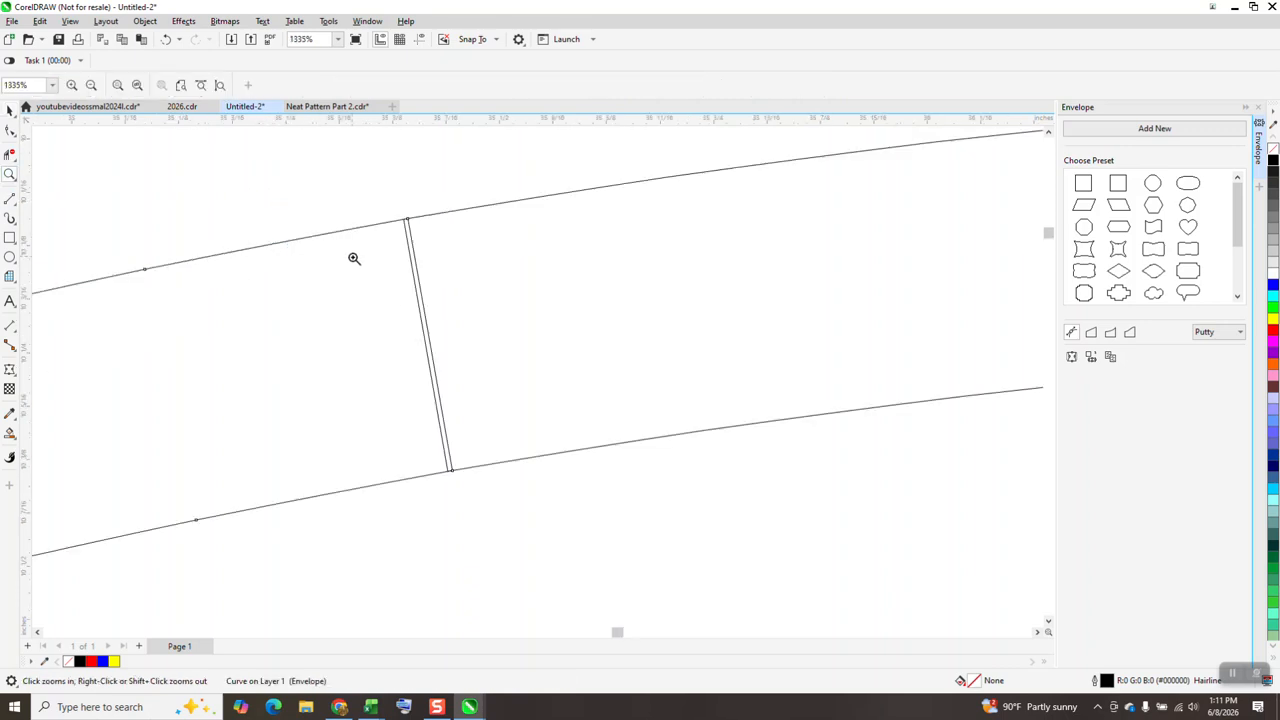
{"action": "scroll", "coordinate": [360, 261], "scroll_direction": "down", "scroll_amount": 6}
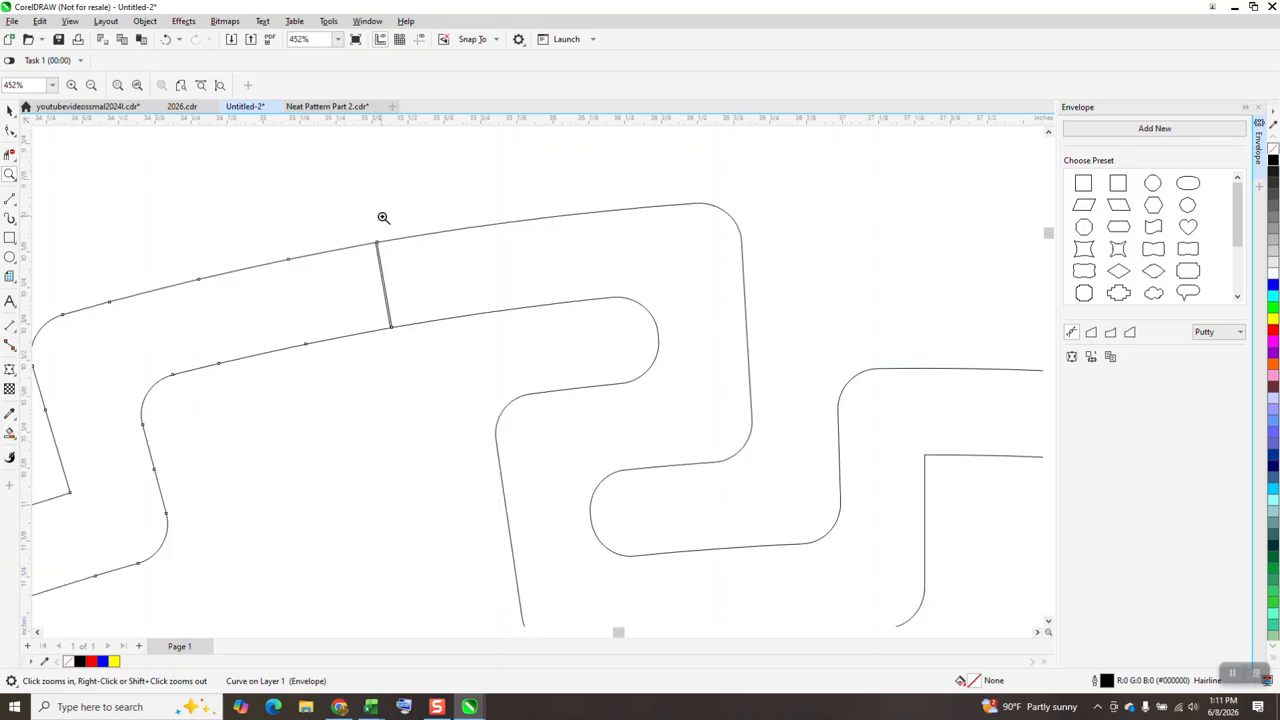
{"action": "scroll", "coordinate": [380, 216], "scroll_direction": "down", "scroll_amount": 4}
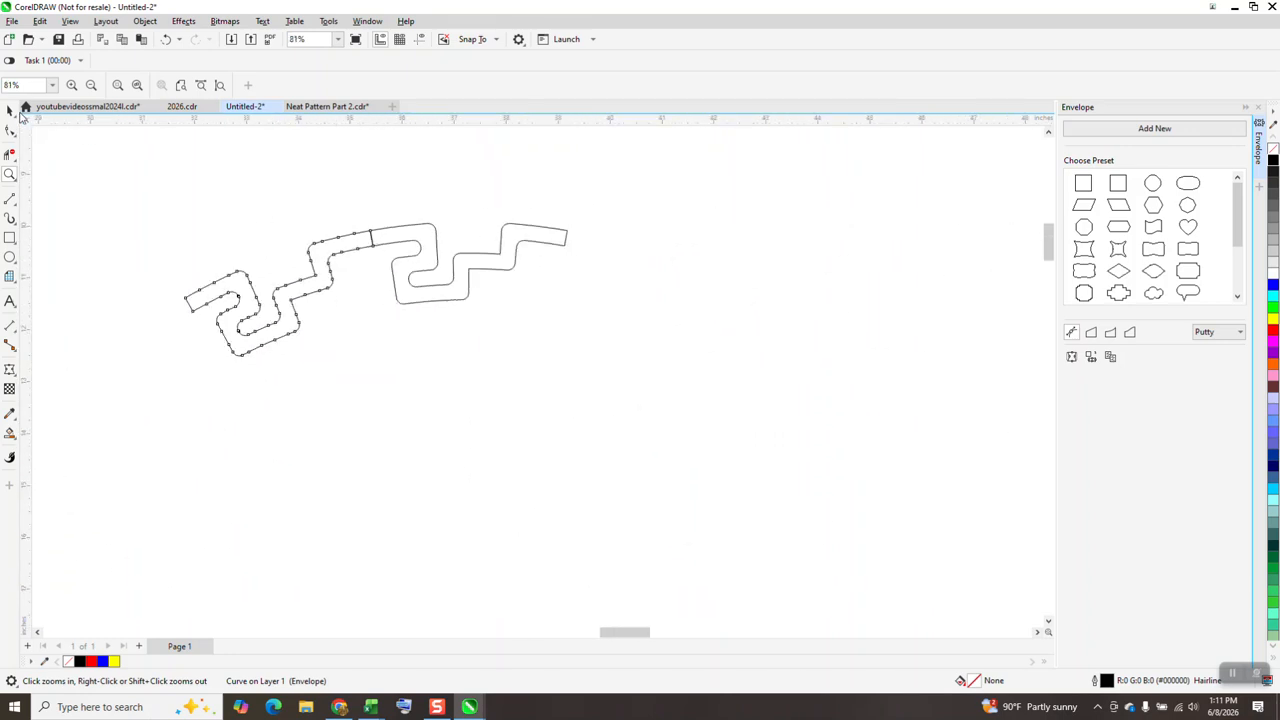
{"action": "left_click", "coordinate": [11, 110]}
{"action": "key", "text": "Delete"}
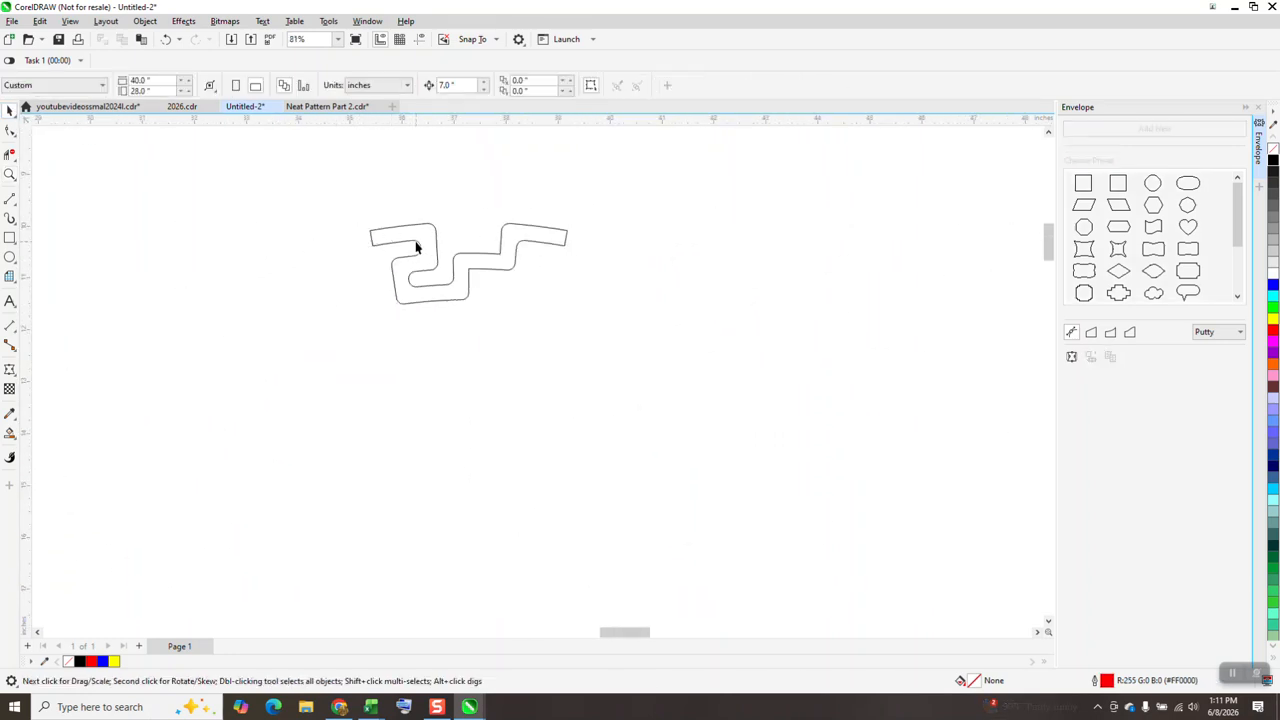
Copy the warped key motif rotated 20° about the page centre, and repeat the rotated copy around the circle up to 220°
{"action": "left_click", "coordinate": [418, 246]}
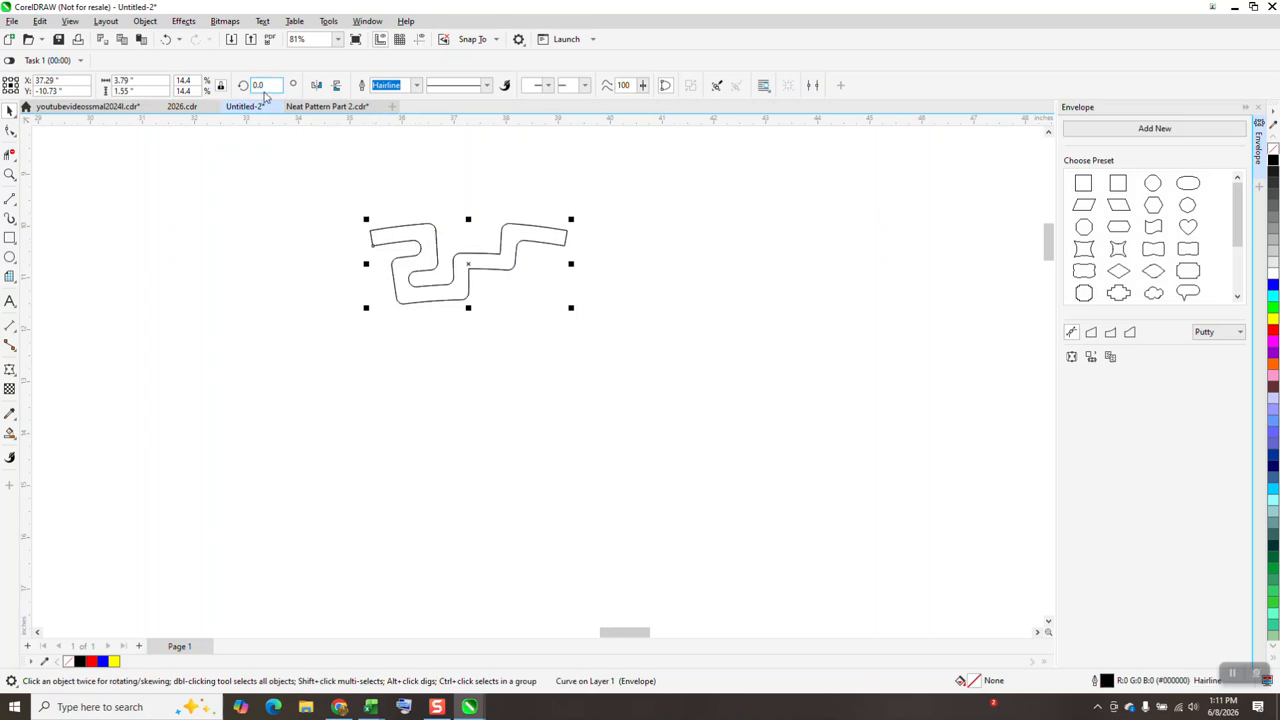
{"action": "type", "text": "20"}
{"action": "key", "text": "Return"}
{"action": "key", "text": "ctrl+r"}
{"action": "key", "text": "ctrl+r"}
{"action": "key", "text": "ctrl+r"}
{"action": "key", "text": "ctrl+r"}
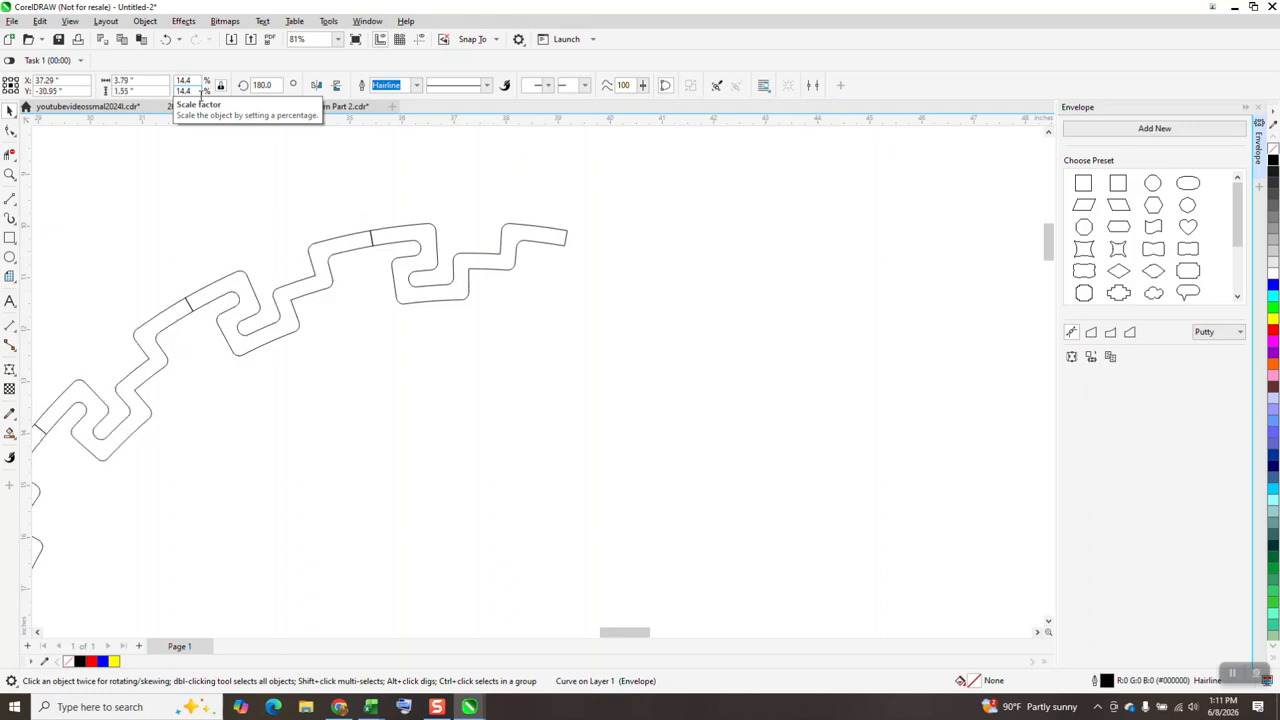
{"action": "key", "text": "ctrl+r"}
{"action": "key", "text": "ctrl+r"}
{"action": "left_click", "coordinate": [190, 91]}
{"action": "left_click", "coordinate": [200, 93]}
{"action": "scroll", "coordinate": [680, 351], "scroll_direction": "down", "scroll_amount": 5}
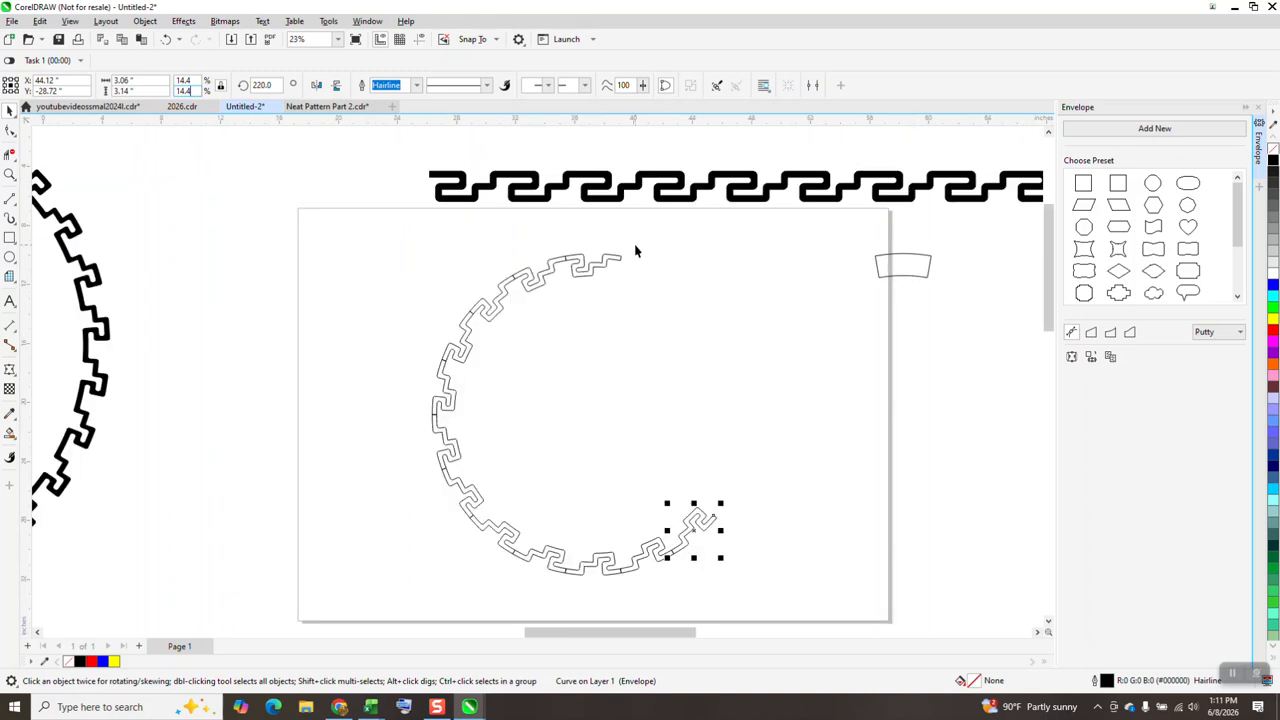
Try rotating the last motif itself to 240°, and set its rotation back to 220°
{"action": "key", "text": "alt+c"}
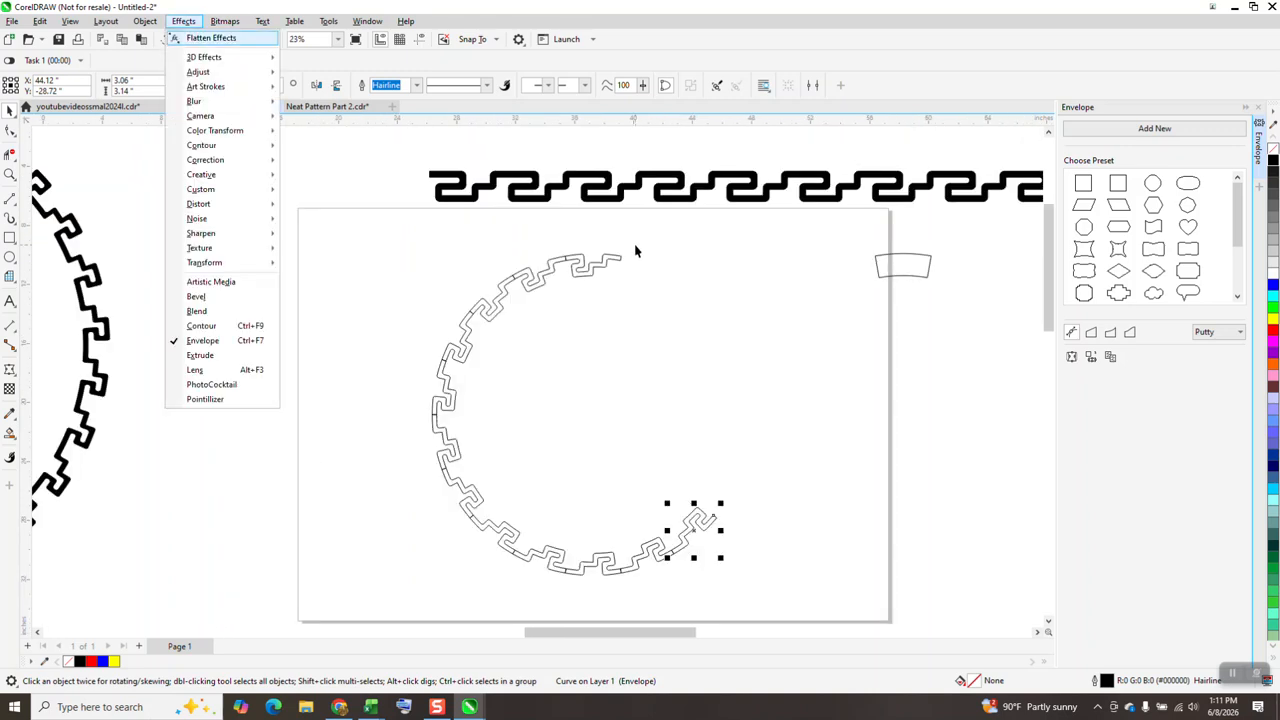
{"action": "left_click", "coordinate": [717, 516]}
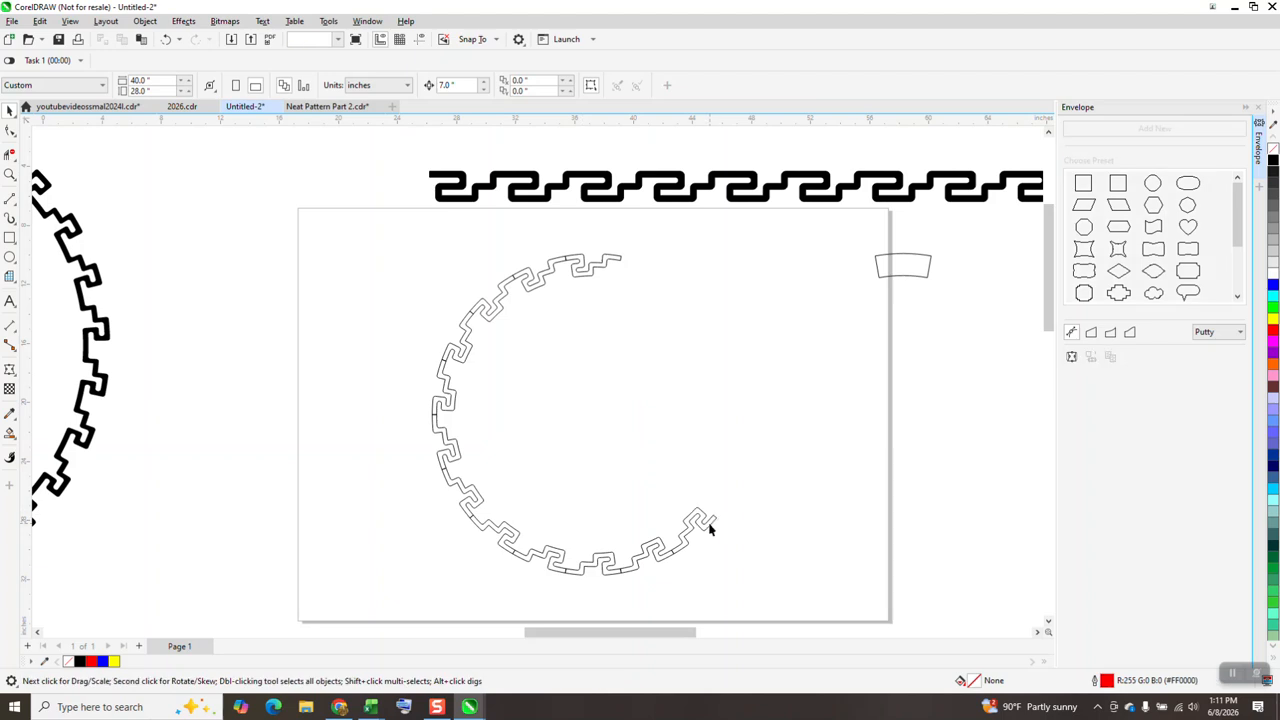
{"action": "left_click", "coordinate": [710, 528]}
{"action": "left_click", "coordinate": [708, 526]}
{"action": "left_click", "coordinate": [278, 86]}
{"action": "type", "text": "240"}
{"action": "key", "text": "Return"}
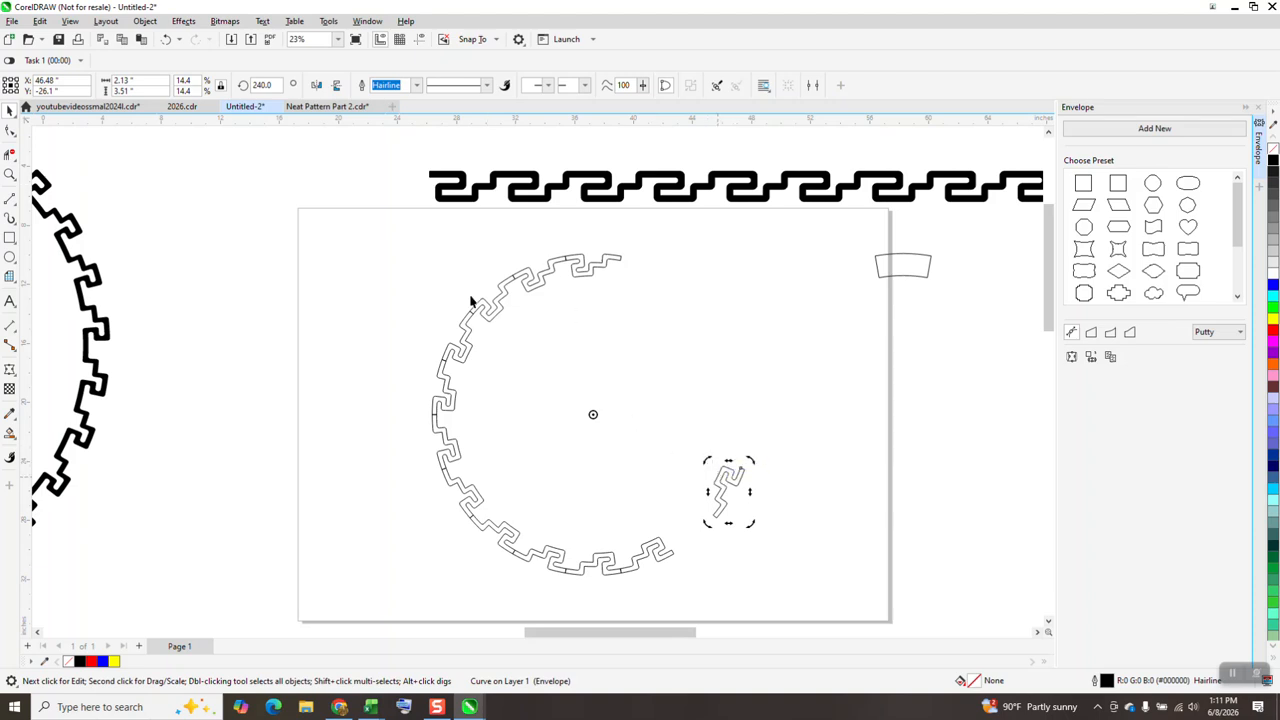
{"action": "left_click_drag", "start_coordinate": [281, 86], "coordinate": [220, 101]}
{"action": "type", "text": "220"}
{"action": "key", "text": "Return"}
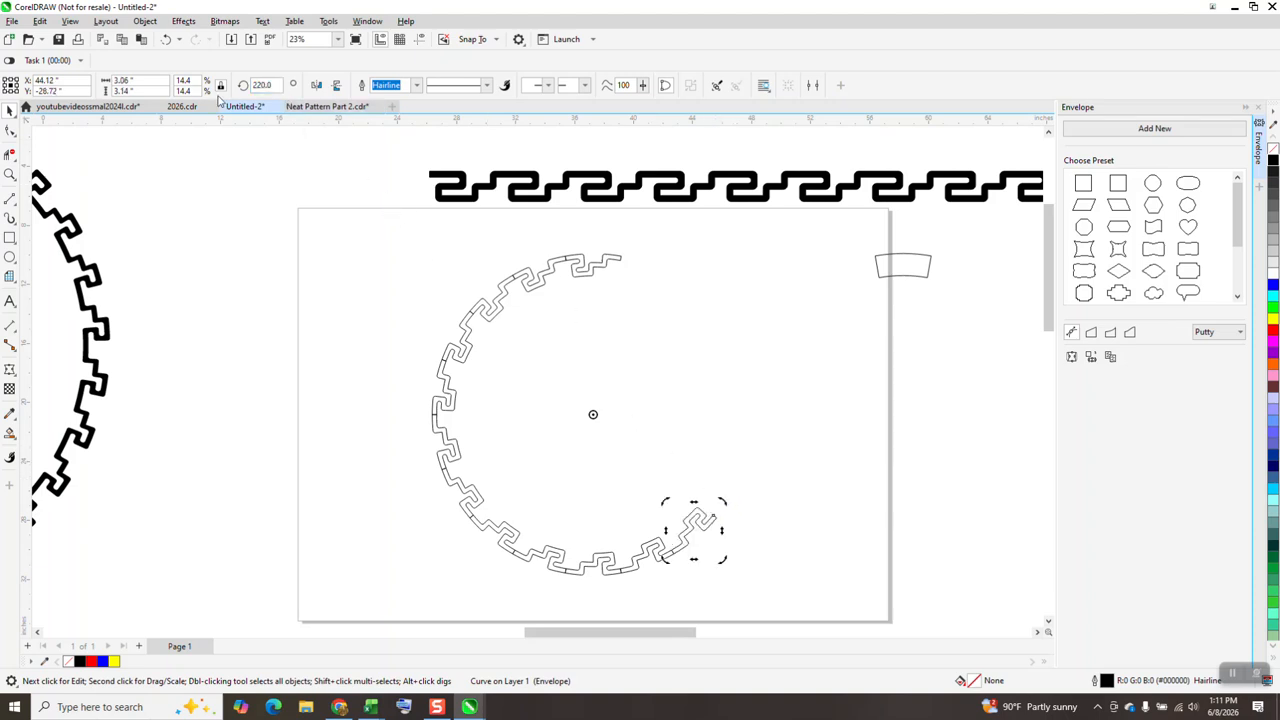
Add a copy of the last motif rotated to 240°, and repeat the rotated copy until the ring closes
{"action": "left_click", "coordinate": [700, 517]}
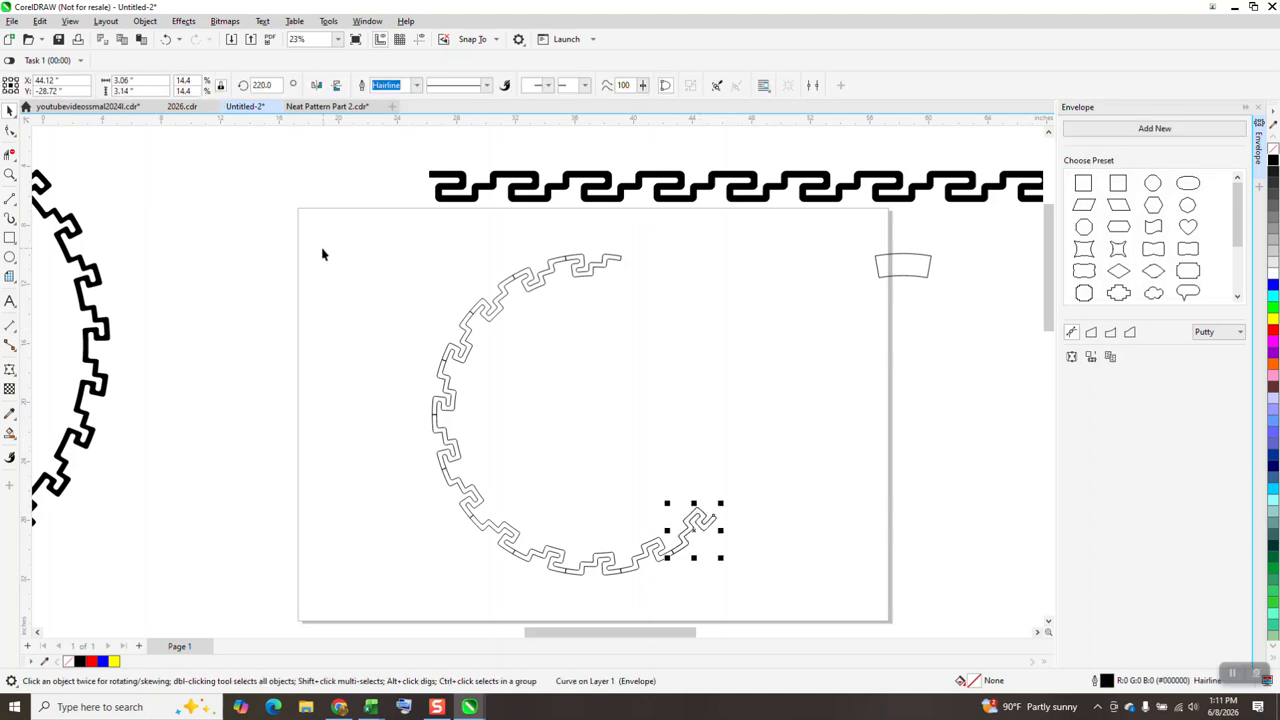
{"action": "left_click_drag", "start_coordinate": [279, 88], "coordinate": [248, 90]}
{"action": "type", "text": "240"}
{"action": "key", "text": "Return"}
{"action": "key", "text": "ctrl+d"}
{"action": "key", "text": "ctrl+d"}
{"action": "key", "text": "ctrl+d"}
{"action": "key", "text": "ctrl+d"}
{"action": "key", "text": "ctrl+d"}
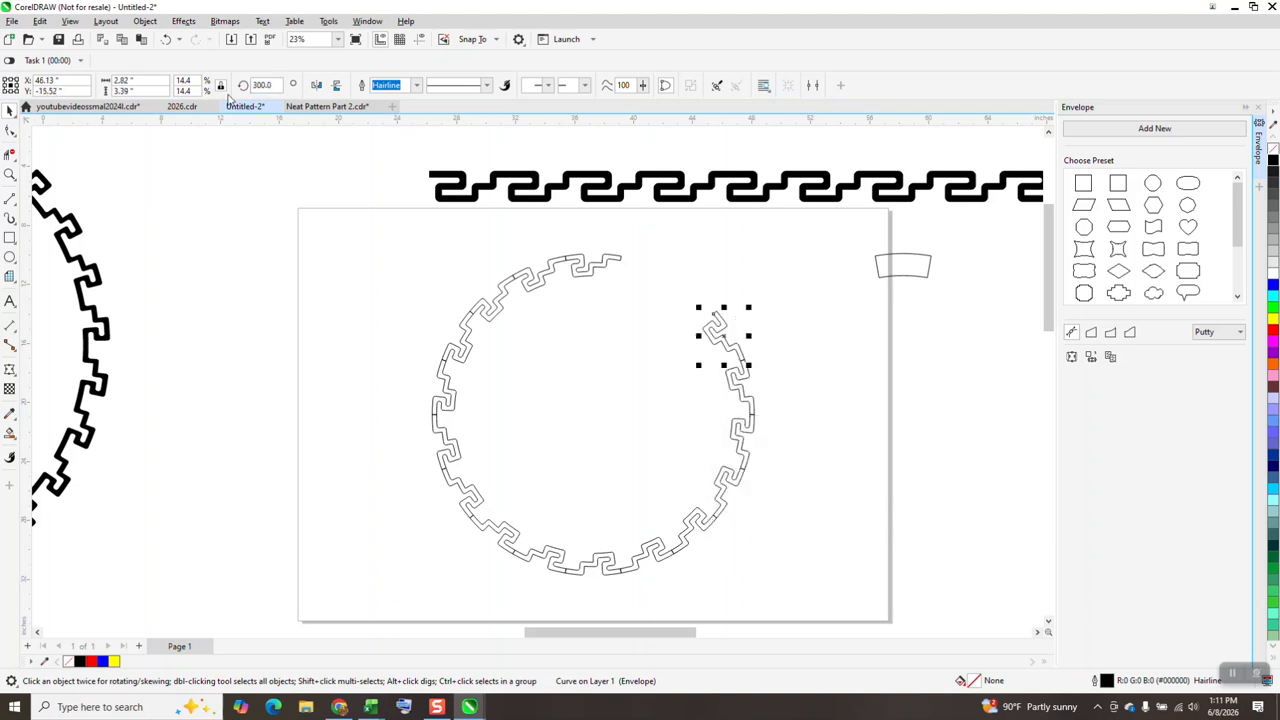
Weld all the key motifs of the ring into a single curve
{"action": "scroll", "coordinate": [329, 337], "scroll_direction": "down", "scroll_amount": 1}
{"action": "left_click_drag", "start_coordinate": [367, 253], "coordinate": [755, 555]}
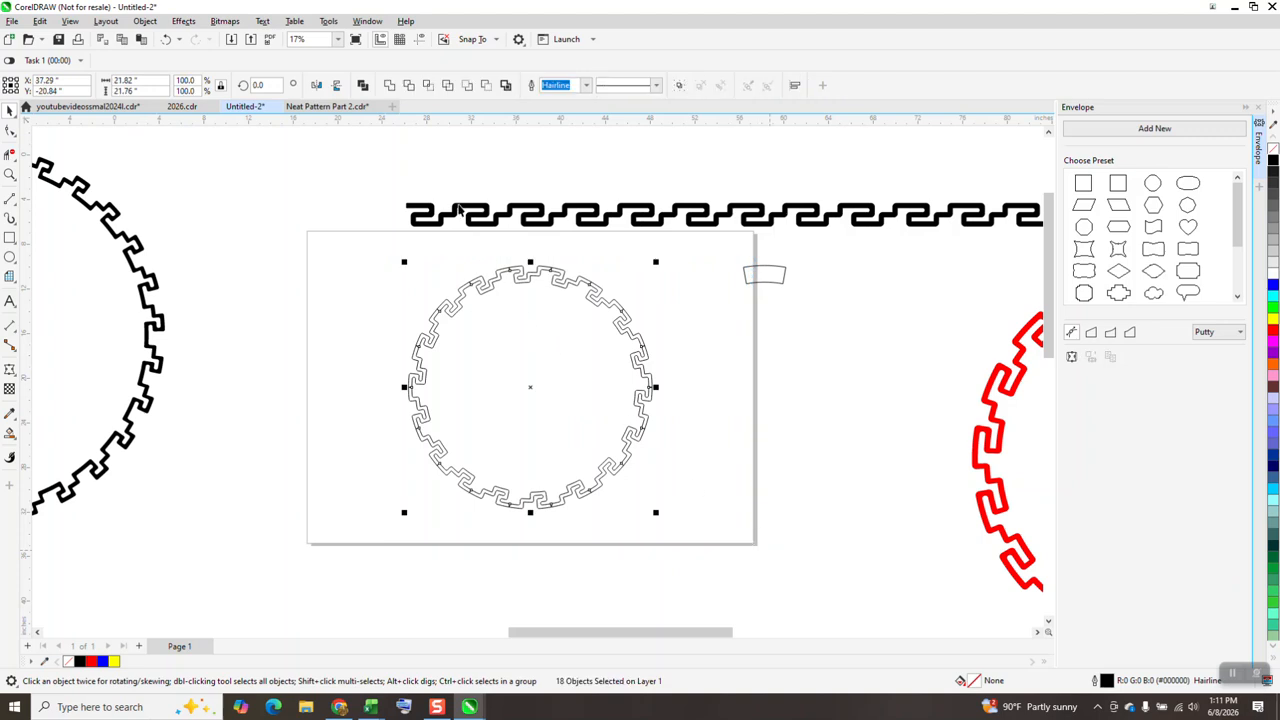
{"action": "left_click", "coordinate": [389, 85]}
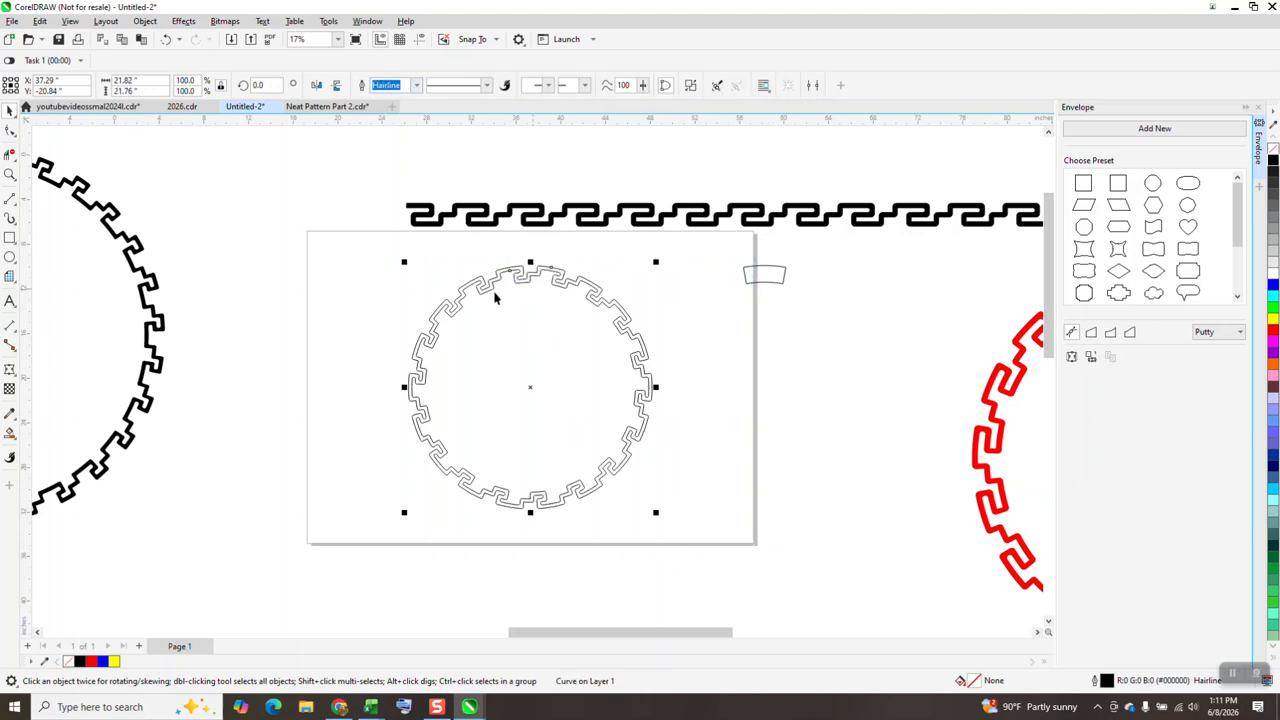
Smart-fill the band between the welded ring's outlines with black and no outline
{"action": "left_click", "coordinate": [10, 174]}
{"action": "left_click_drag", "start_coordinate": [487, 266], "coordinate": [642, 320]}
{"action": "left_click", "coordinate": [10, 433]}
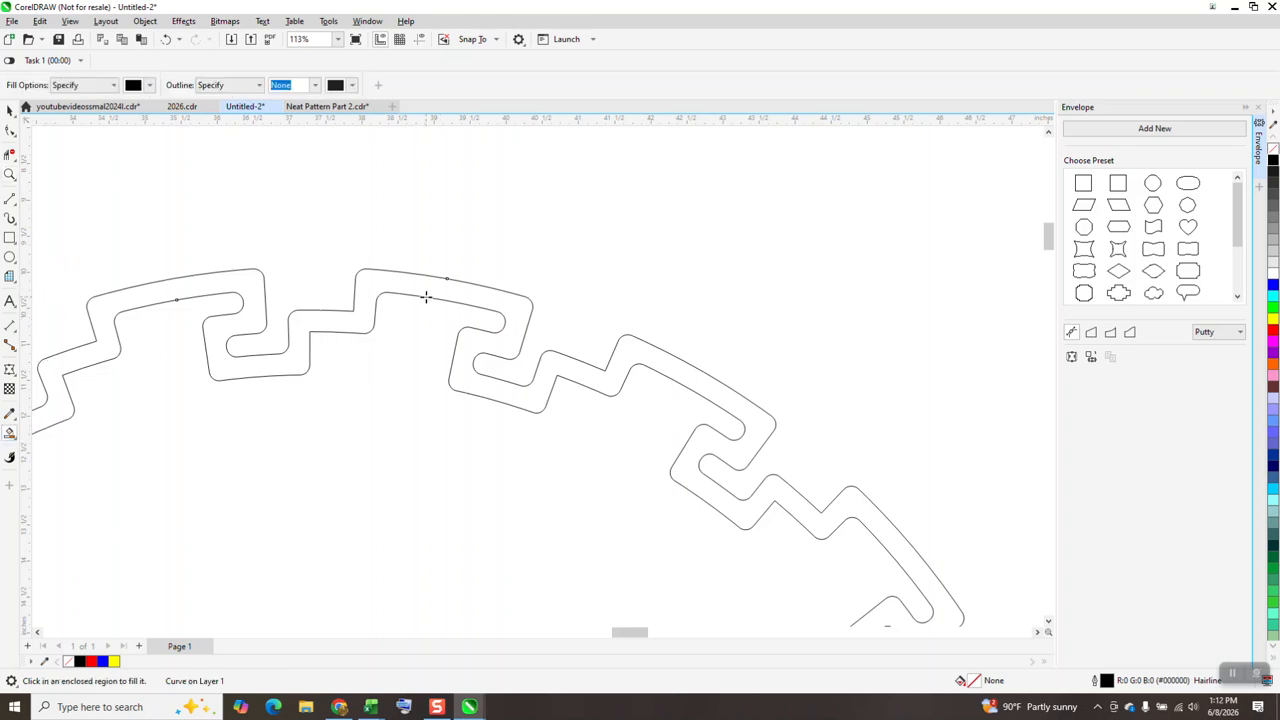
{"action": "left_click", "coordinate": [445, 289]}
{"action": "scroll", "coordinate": [505, 240], "scroll_direction": "down", "scroll_amount": 4}
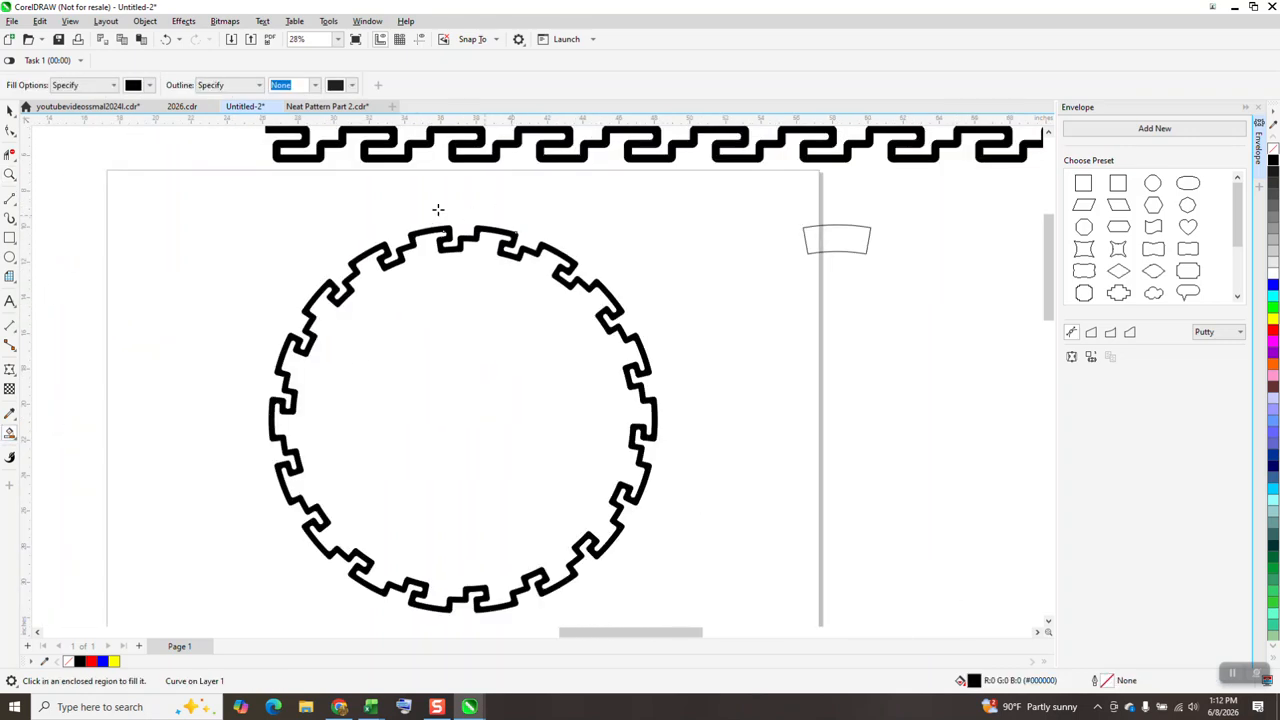
Move the black filled ring about 10 in left, off the outlined ring
{"action": "left_click", "coordinate": [10, 110]}
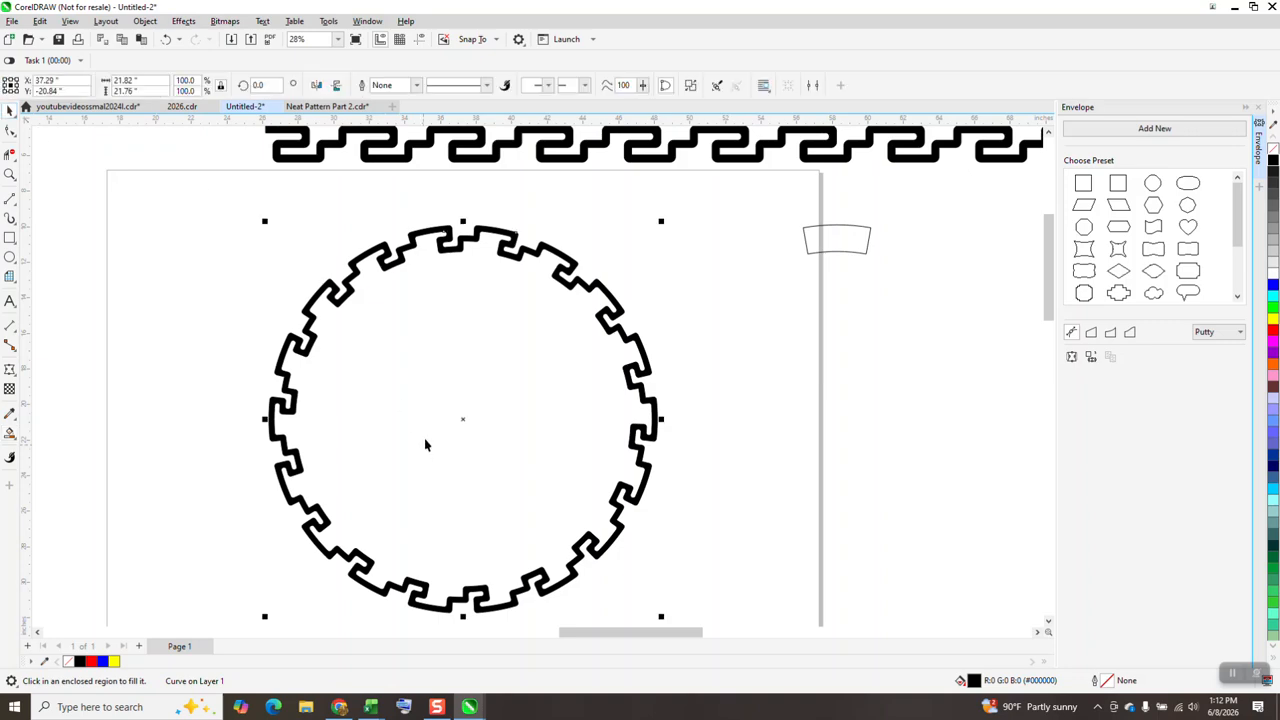
{"action": "scroll", "coordinate": [424, 438], "scroll_direction": "down", "scroll_amount": 1}
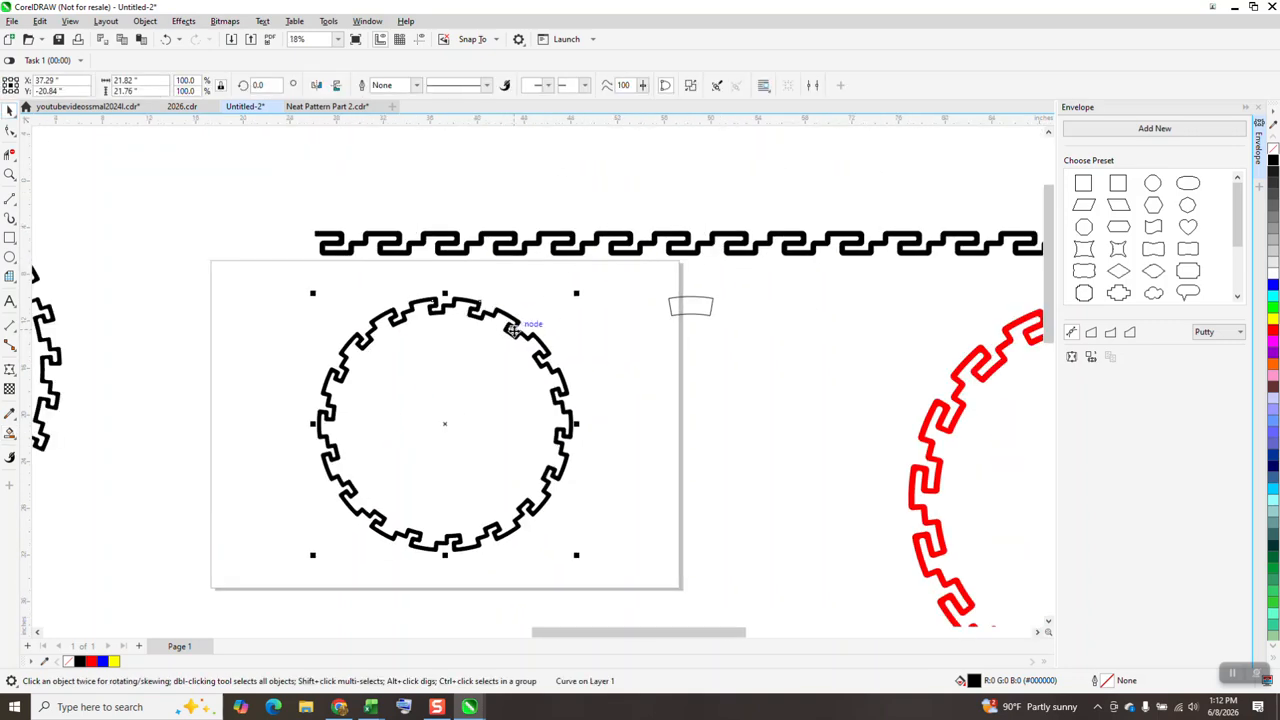
{"action": "left_click_drag", "start_coordinate": [508, 336], "coordinate": [390, 326]}
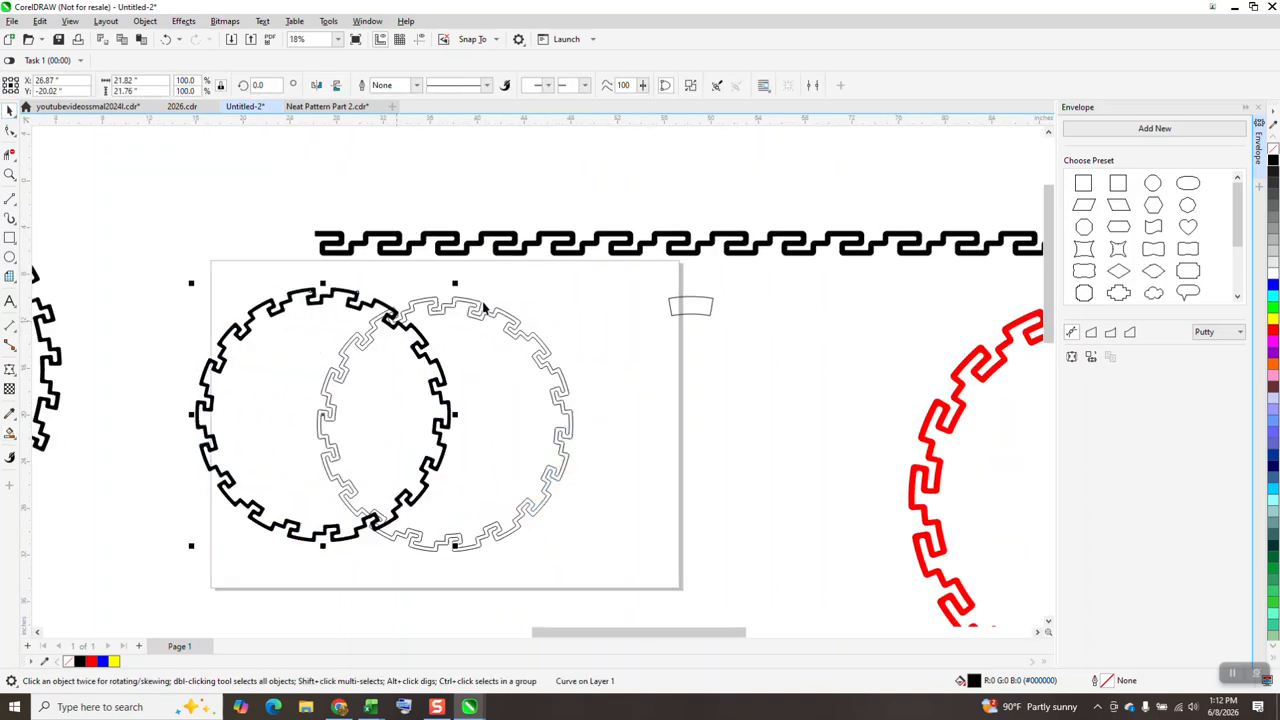
Move the large wavy artistic-media key band up and to the right, towards the page
{"action": "scroll", "coordinate": [541, 265], "scroll_direction": "down", "scroll_amount": 5}
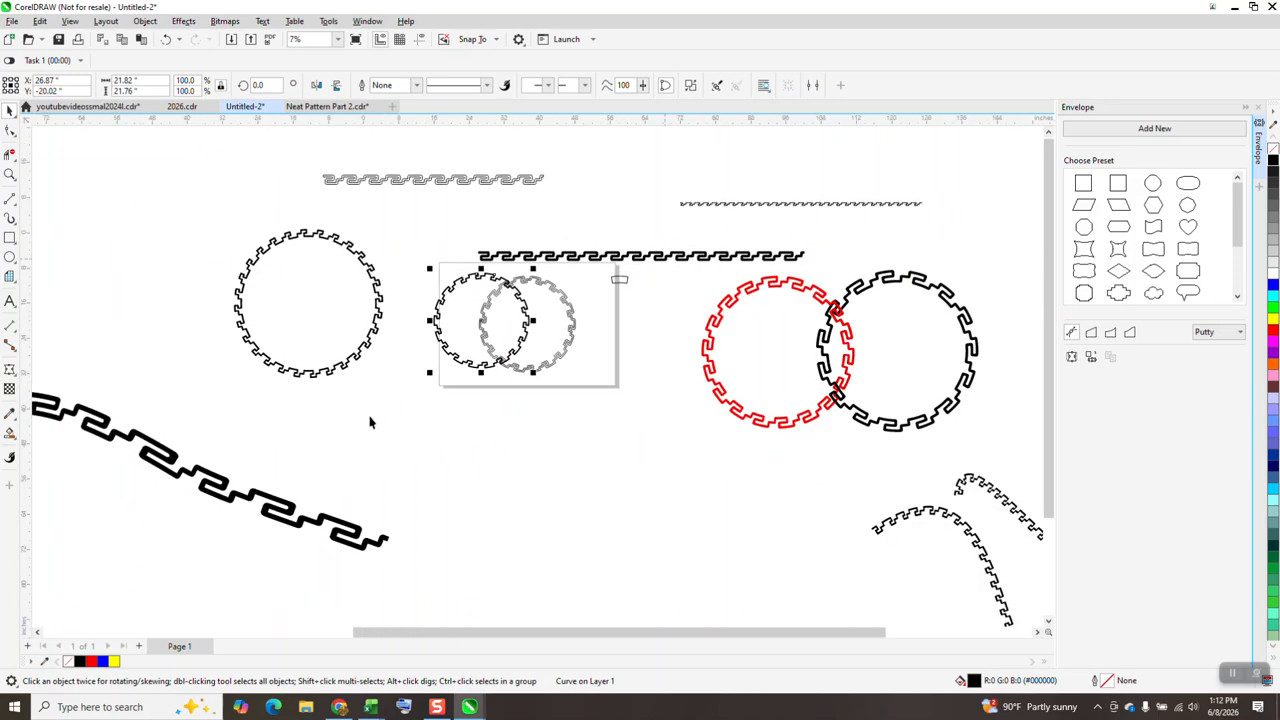
{"action": "left_click_drag", "start_coordinate": [340, 528], "coordinate": [410, 490]}
{"action": "scroll", "coordinate": [514, 471], "scroll_direction": "down", "scroll_amount": 3}
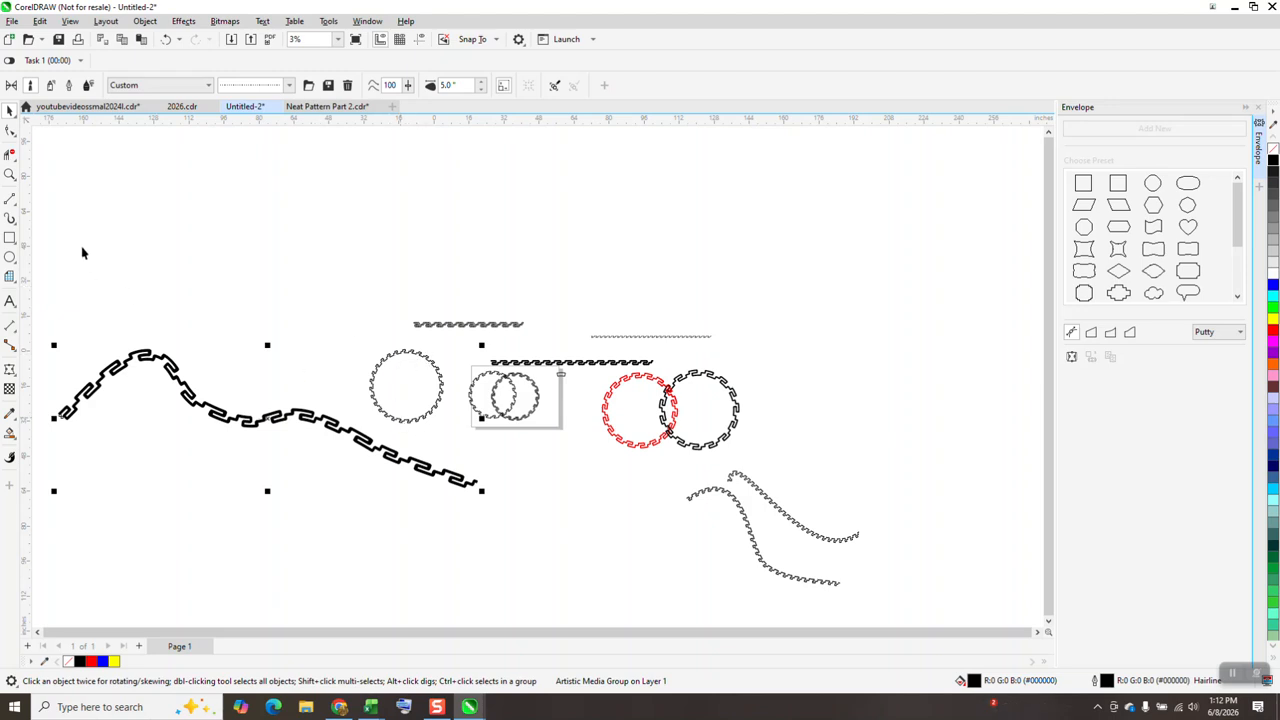
Move the black filled ring off the page into the middle of the larger black key ring
{"action": "left_click", "coordinate": [9, 175]}
{"action": "left_click", "coordinate": [608, 451]}
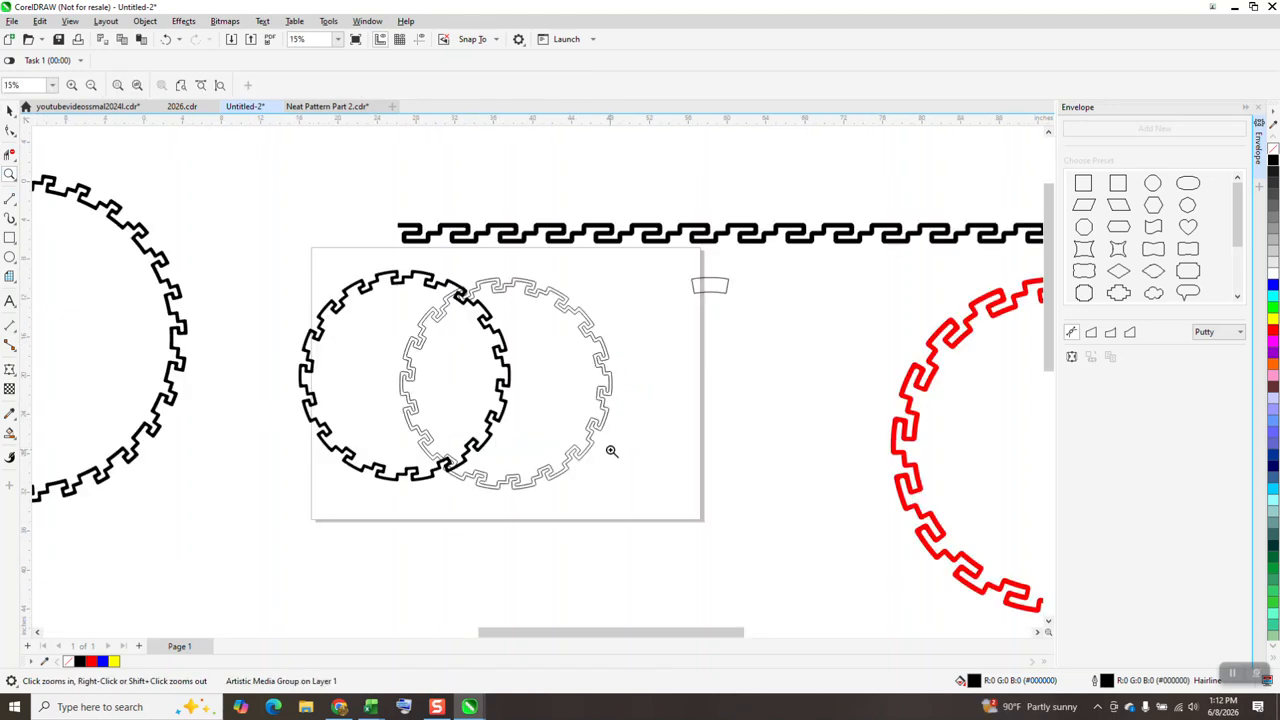
{"action": "scroll", "coordinate": [327, 260], "scroll_direction": "down", "scroll_amount": 1}
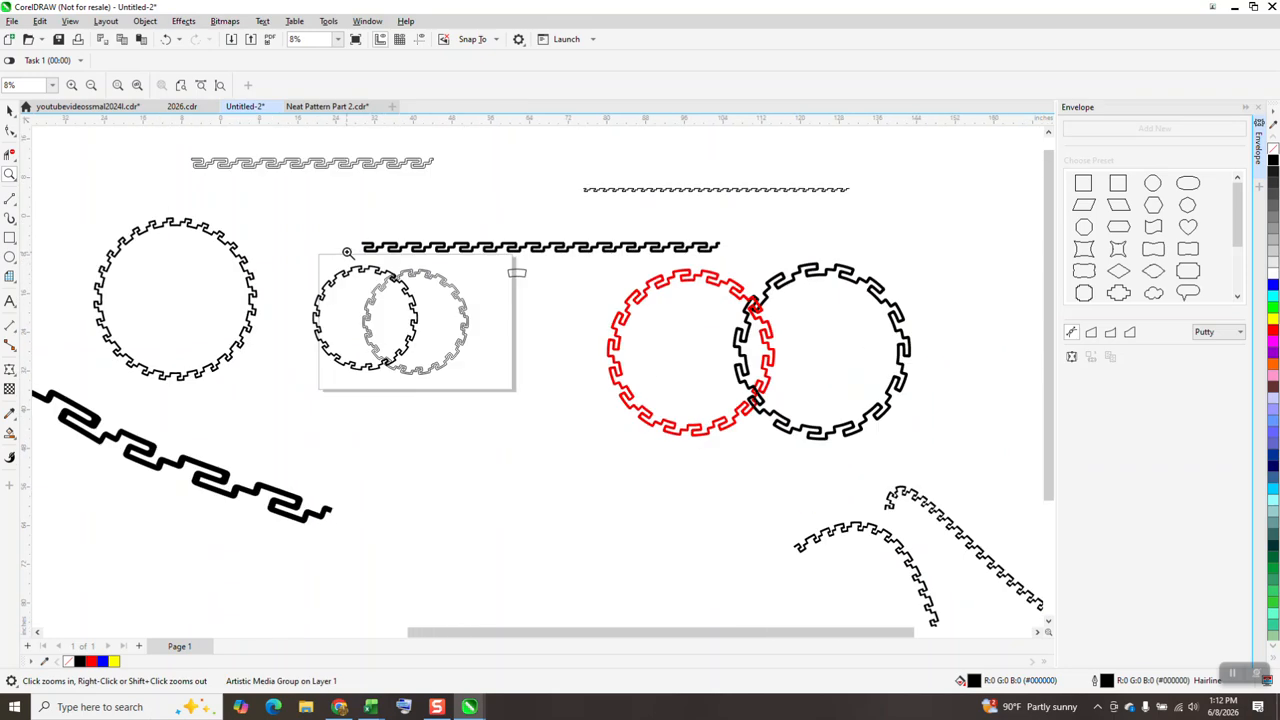
{"action": "left_click", "coordinate": [9, 110]}
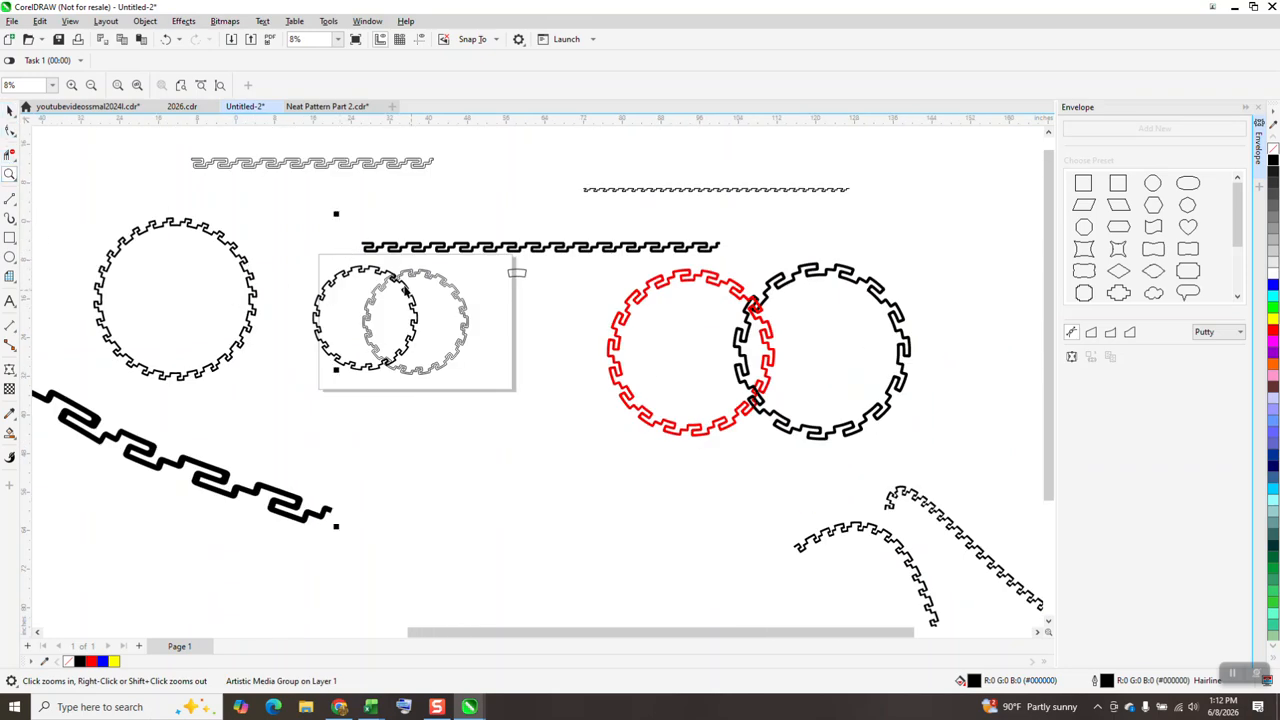
{"action": "left_click_drag", "start_coordinate": [403, 287], "coordinate": [214, 272]}
{"action": "left_click", "coordinate": [9, 174]}
{"action": "left_click_drag", "start_coordinate": [67, 200], "coordinate": [285, 390]}
Scale the inner black ring about its centre to 135.8%, so it overlaps the larger key ring
{"action": "left_click", "coordinate": [9, 110]}
{"action": "left_click", "coordinate": [404, 218]}
{"action": "key", "text": "space"}
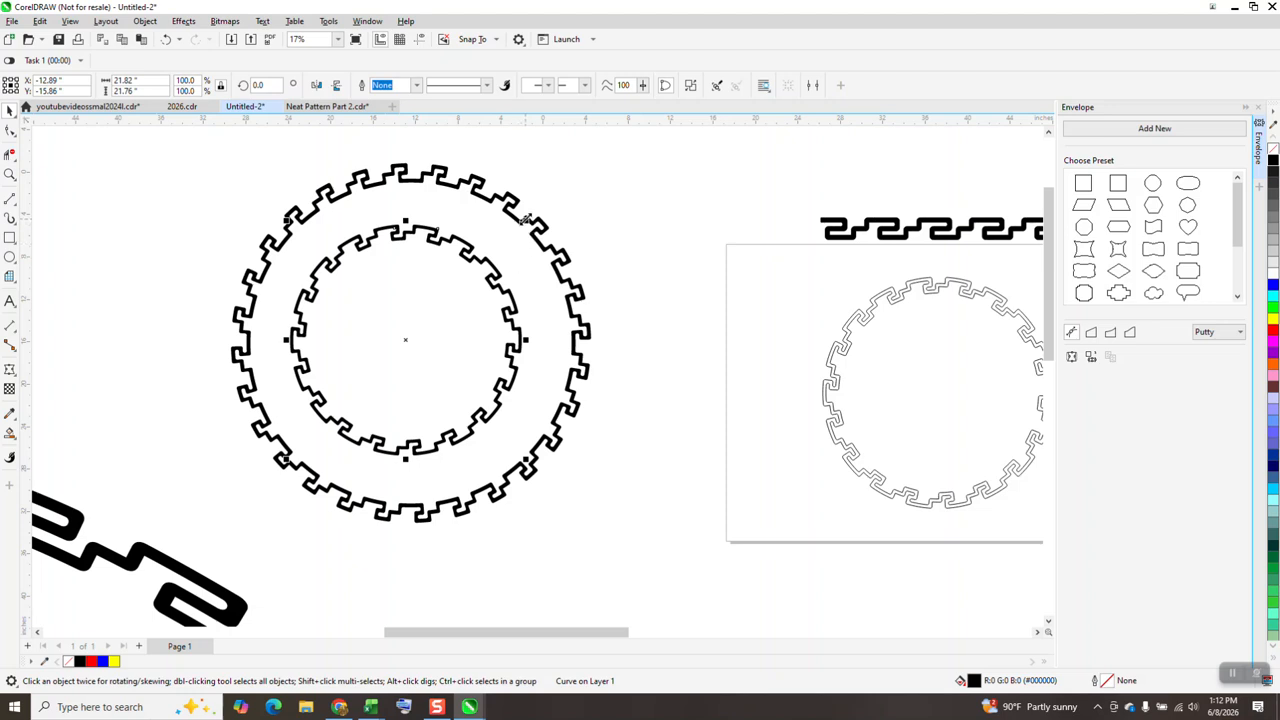
{"action": "left_click_drag", "start_coordinate": [524, 218], "coordinate": [640, 179]}
{"action": "scroll", "coordinate": [665, 270], "scroll_direction": "down", "scroll_amount": 1}
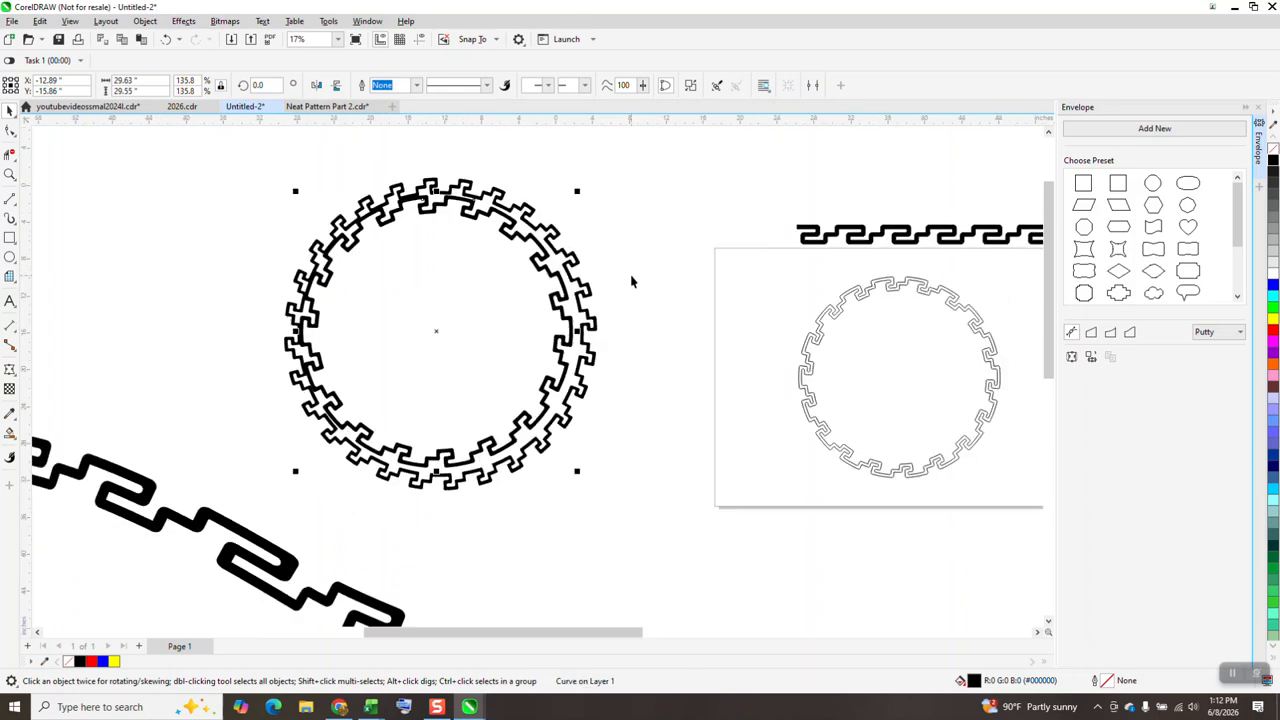
{"action": "scroll", "coordinate": [448, 337], "scroll_direction": "down", "scroll_amount": 4}
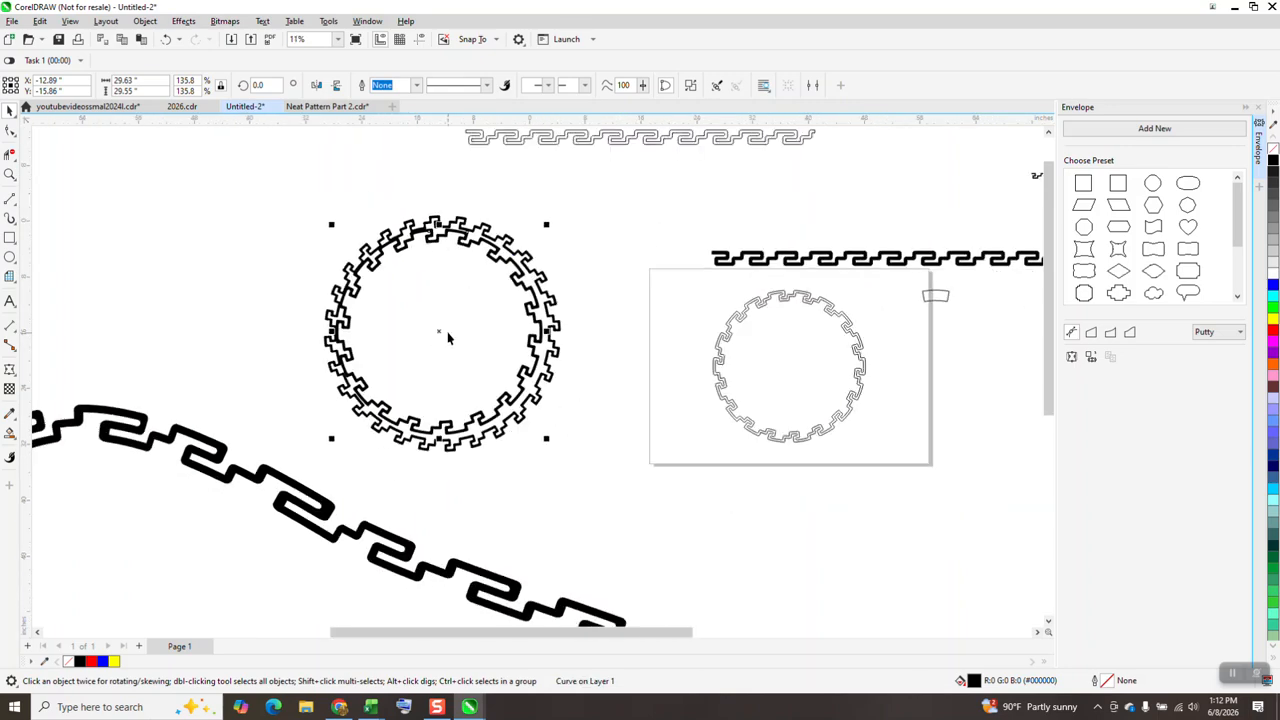
Examine the overlapping red and black key rings up close
{"action": "left_click", "coordinate": [10, 174]}
{"action": "left_click_drag", "start_coordinate": [586, 342], "coordinate": [832, 448]}
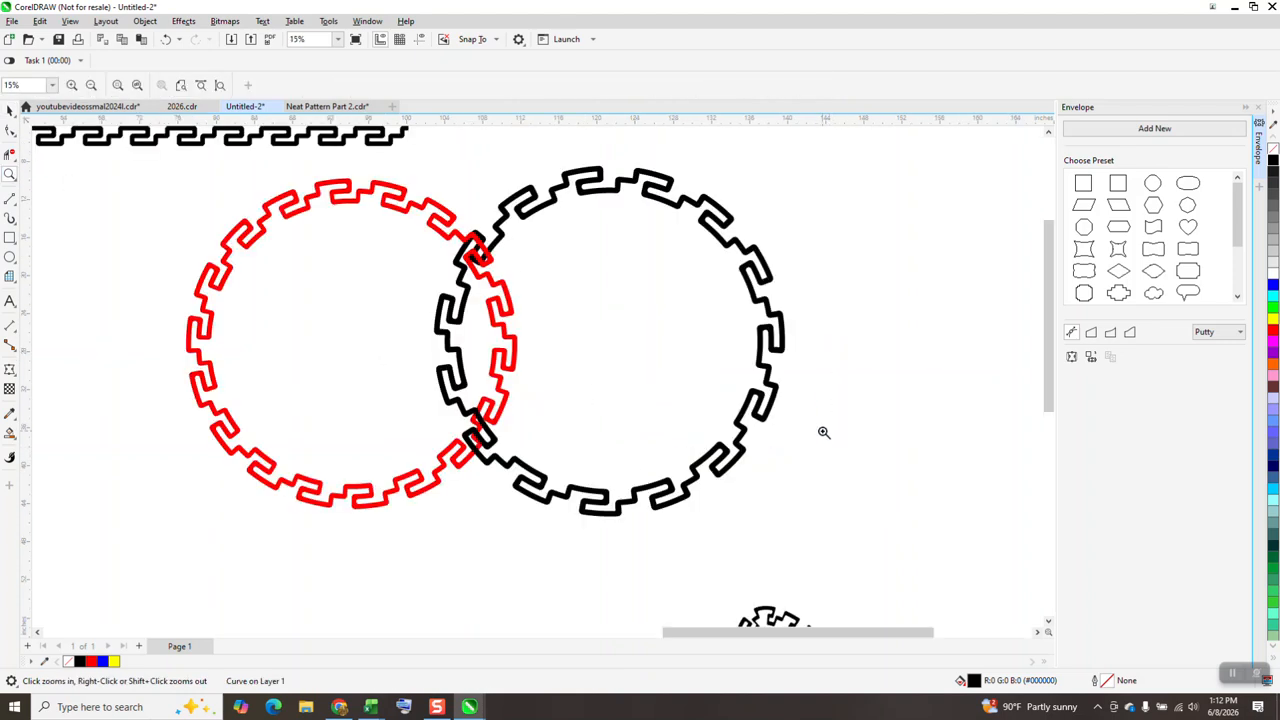